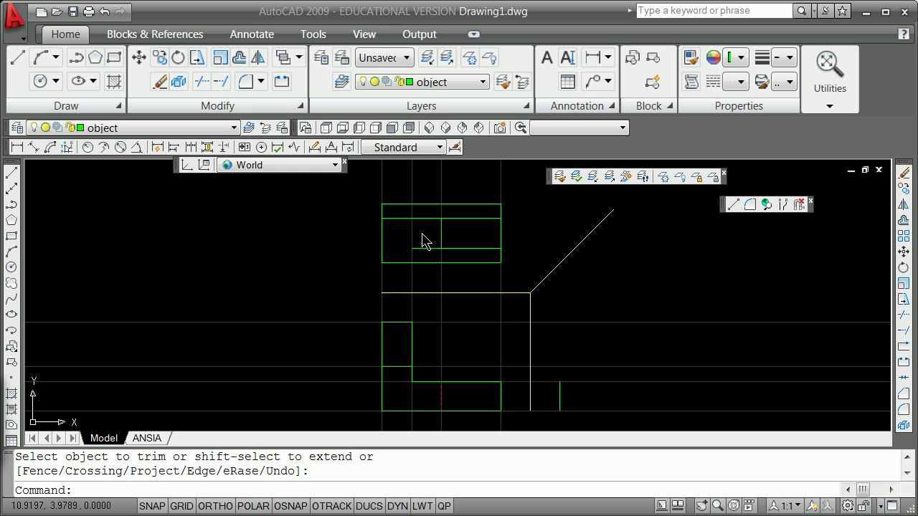
# Step: Extend the short horizontal top-view line left until it meets the adjacent vertical edge
pyautogui.keyDown('shift'); pyautogui.click(413, 248); pyautogui.keyUp('shift')
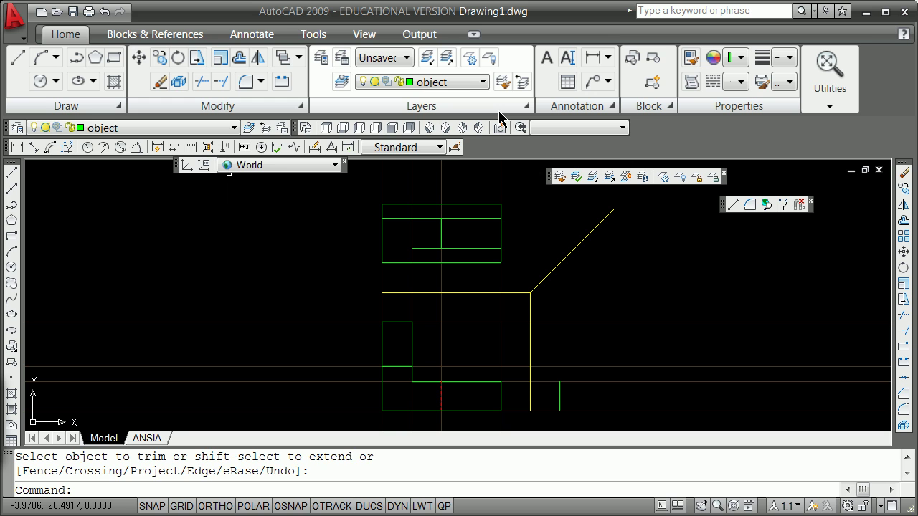
# Step: Draw a vertical line in the top view between two edge intersections, using Intersection snaps
pyautogui.write('line')
pyautogui.press('Return')
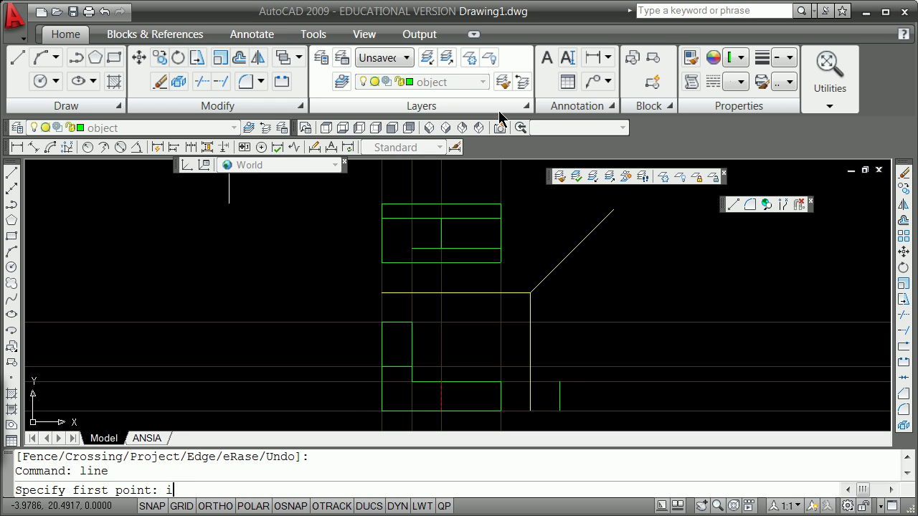
pyautogui.write('int')
pyautogui.press('Return')
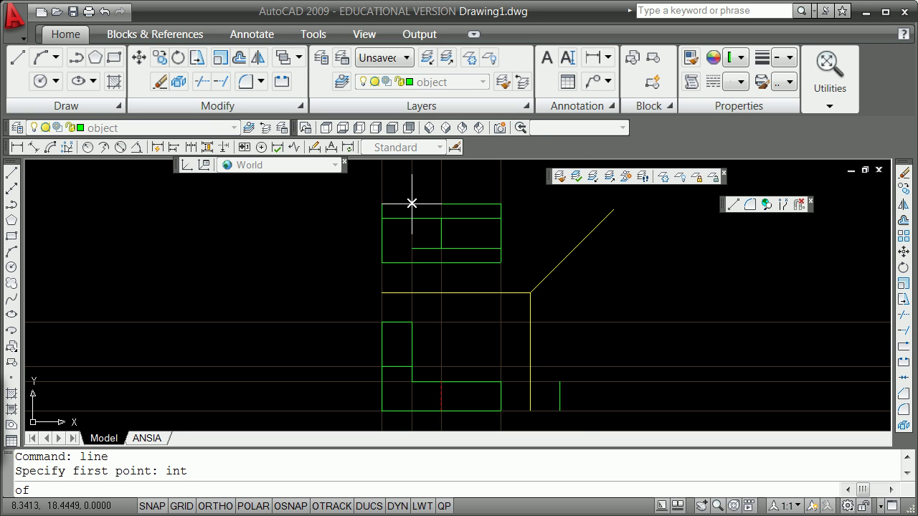
pyautogui.click(412, 204)
pyautogui.keyDown('shift'); pyautogui.rightClick(412, 250); pyautogui.keyUp('shift')
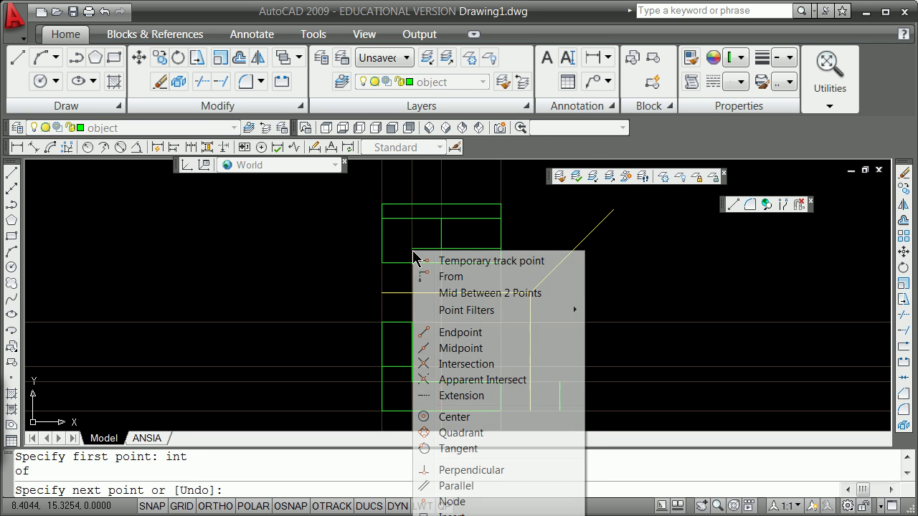
pyautogui.click(466, 364)
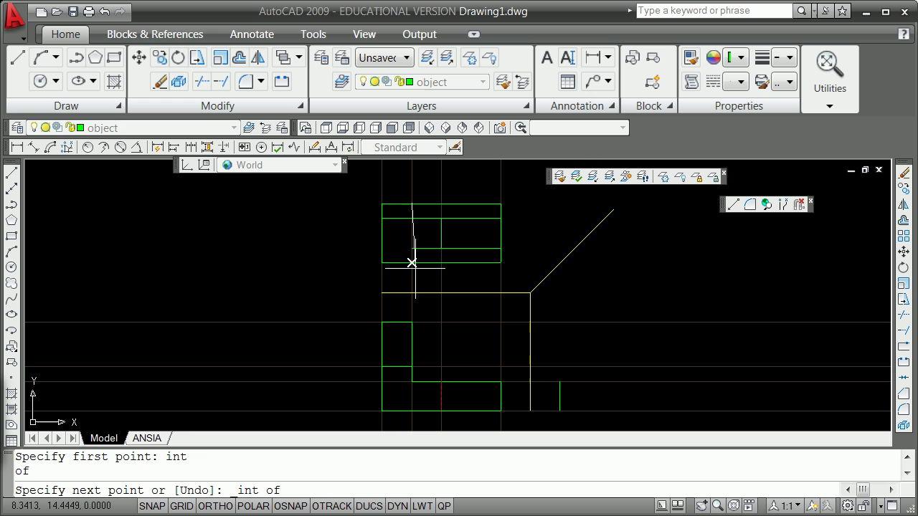
pyautogui.click(412, 262)
pyautogui.press('Return')
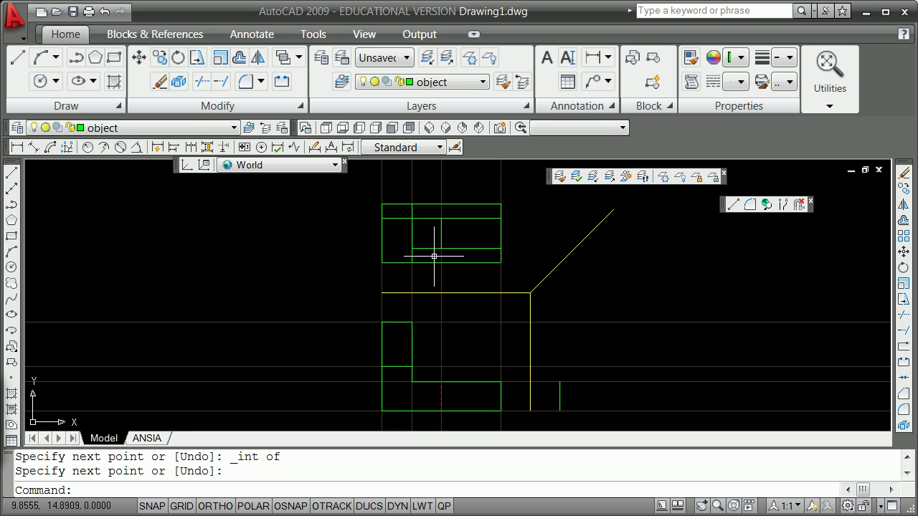
# Step: Fillet the new vertical line to the upper and lower horizontal lines with radius 0
pyautogui.write('f')
pyautogui.press('Return')
pyautogui.write('r')
pyautogui.press('Return')
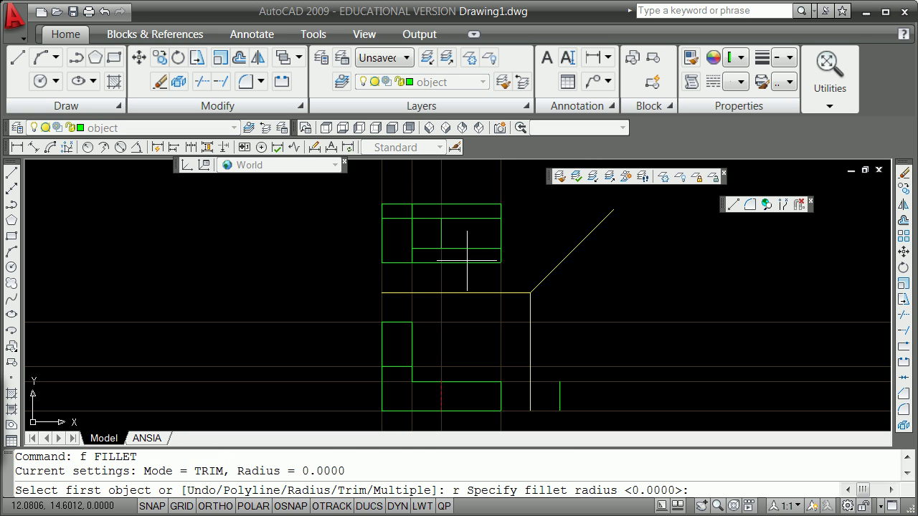
pyautogui.press('Return')
pyautogui.click(442, 237)
pyautogui.click(451, 211)
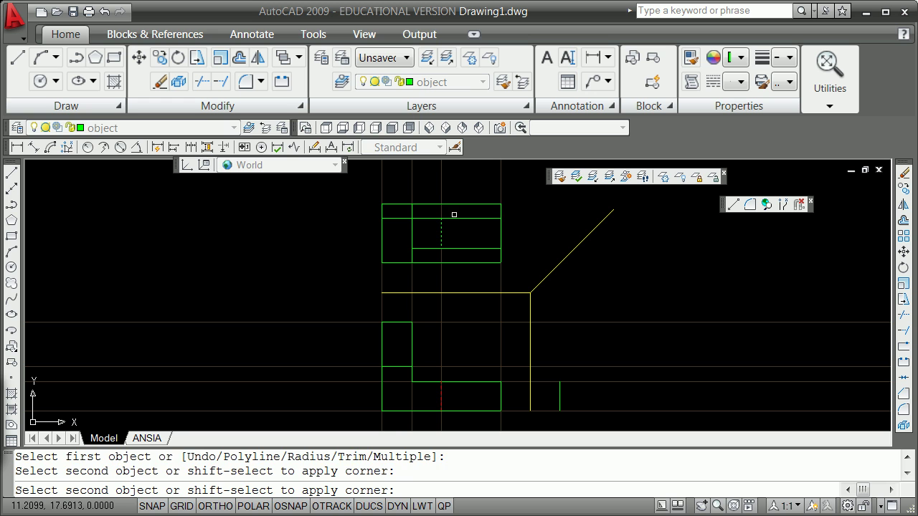
pyautogui.click(456, 218)
pyautogui.press('Return')
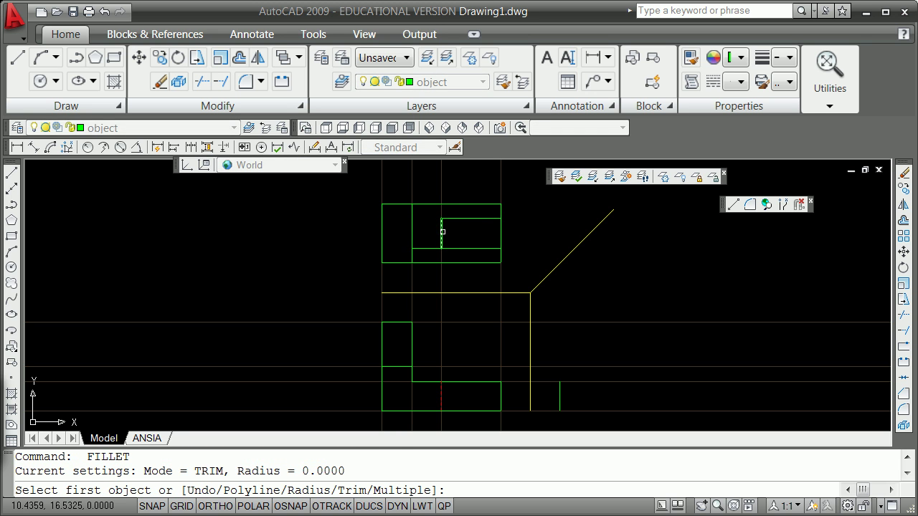
pyautogui.click(442, 230)
pyautogui.click(455, 247)
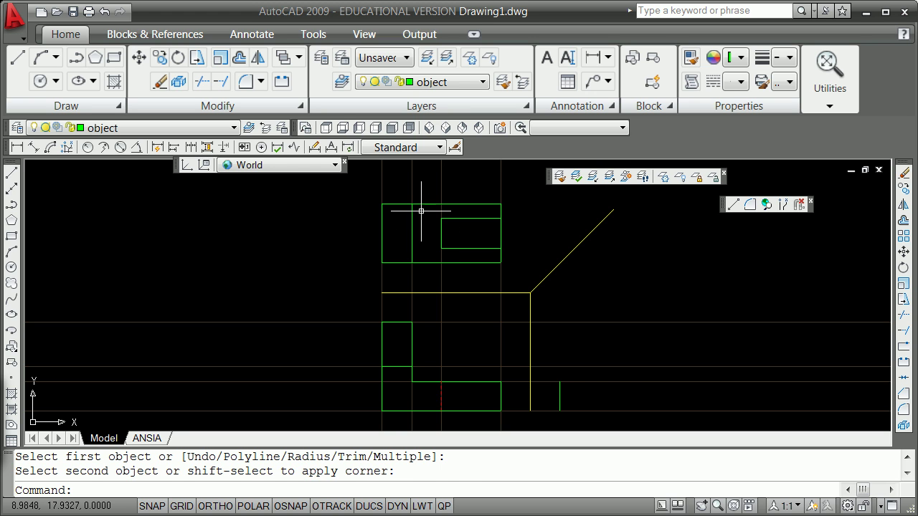
# Step: Offset the top edge of the top view 2 units downward
pyautogui.write('o')
pyautogui.press('Return')
pyautogui.write('2')
pyautogui.press('Return')
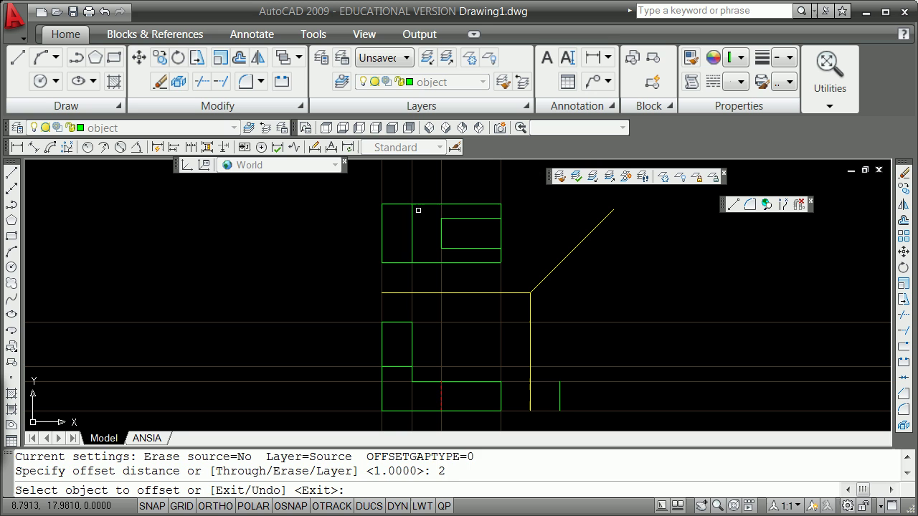
pyautogui.click(389, 203)
pyautogui.click(394, 222)
pyautogui.press('Return')
# Step: Trim away the right part of the new line, leaving only its leftmost section
pyautogui.write('t')
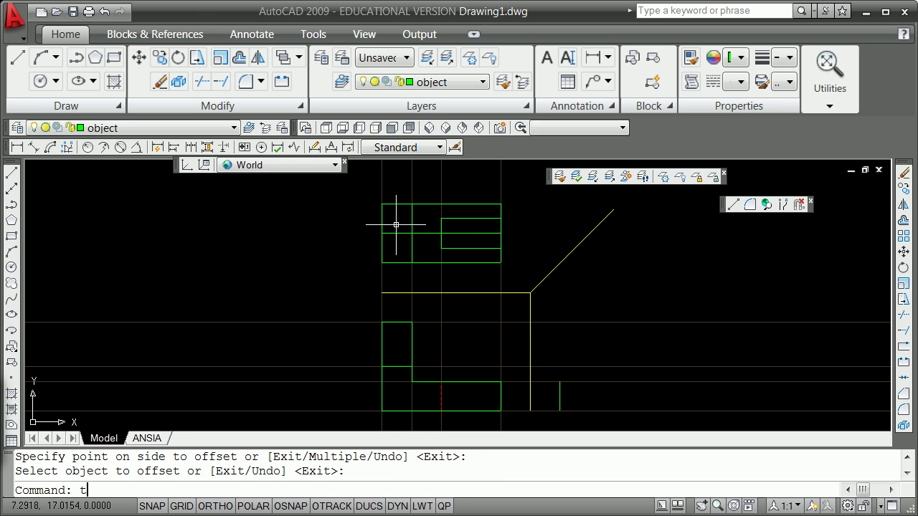
pyautogui.write('rim')
pyautogui.press('Return')
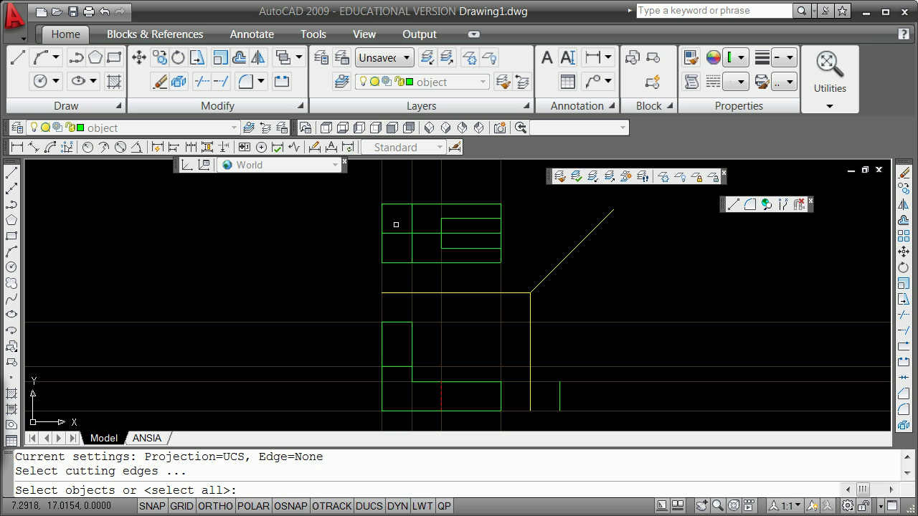
pyautogui.press('Return')
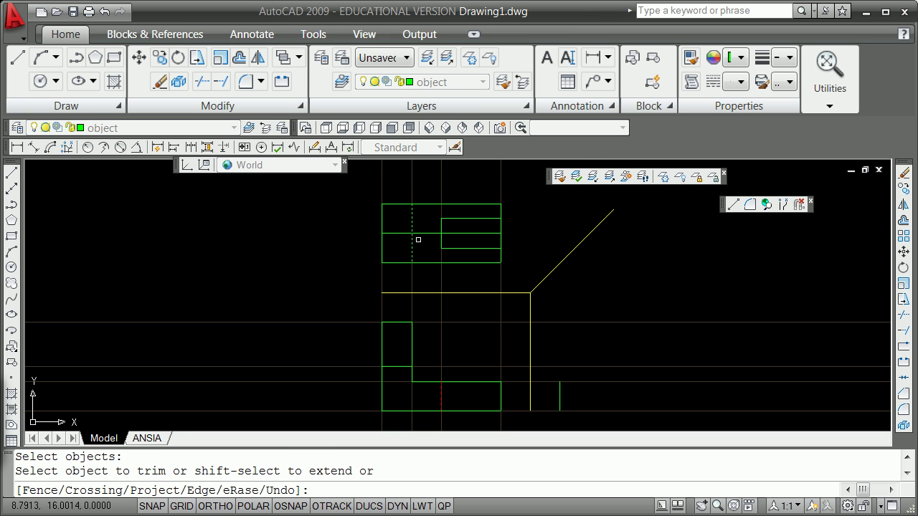
pyautogui.click(424, 234)
pyautogui.press('Return')
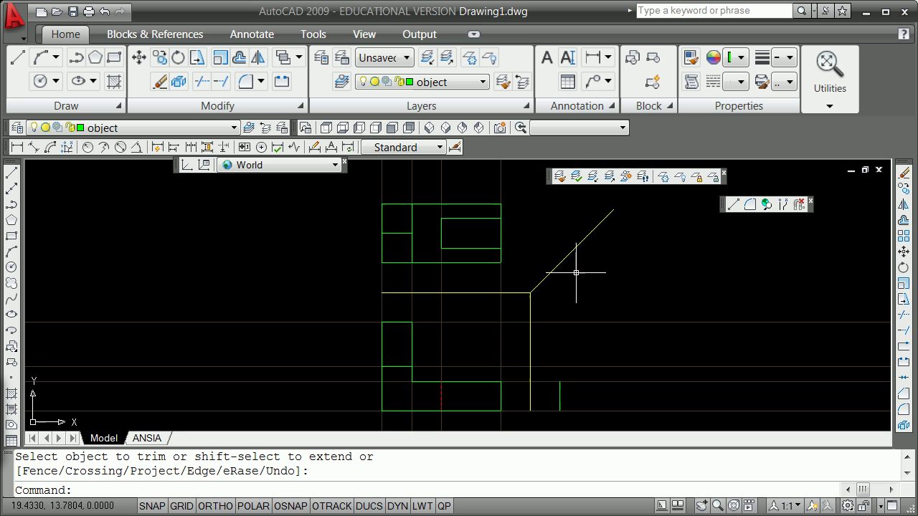
# Step: Set the 45° diagonal line's total length to 2 with LENGTHEN
pyautogui.scroll(-2, 611, 216)
pyautogui.scroll(3, 621, 208)
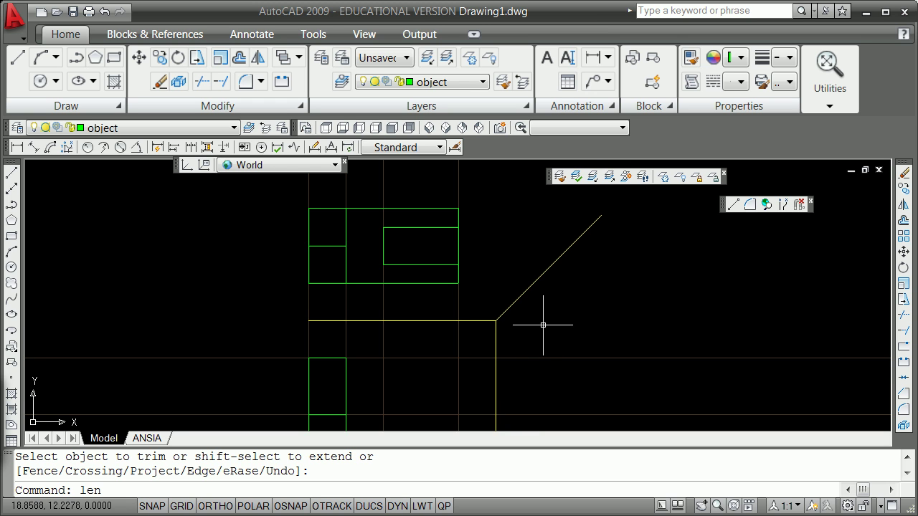
pyautogui.press('Return')
pyautogui.write('to')
pyautogui.press('Return')
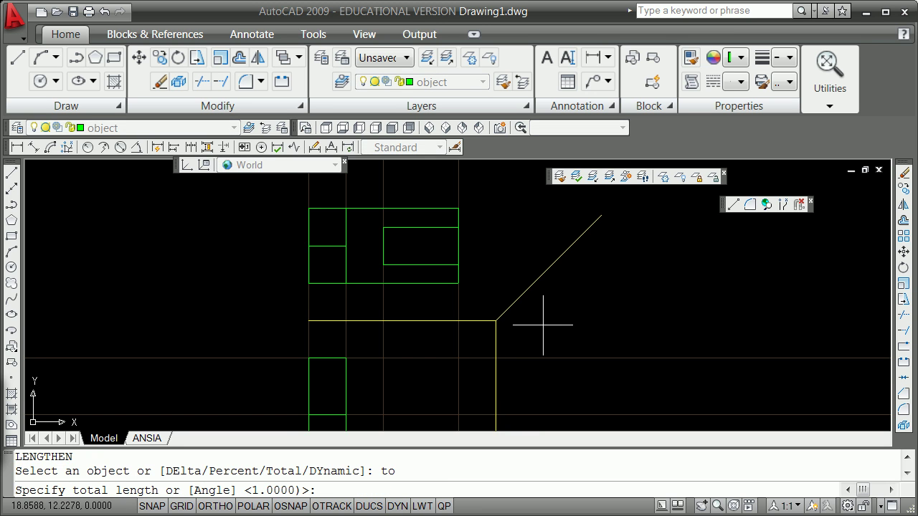
pyautogui.write('2')
pyautogui.press('Return')
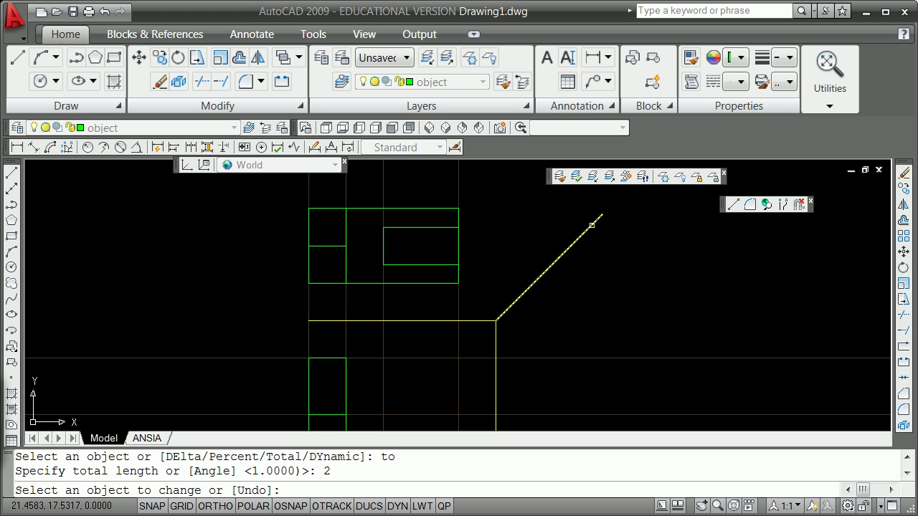
pyautogui.click(591, 225)
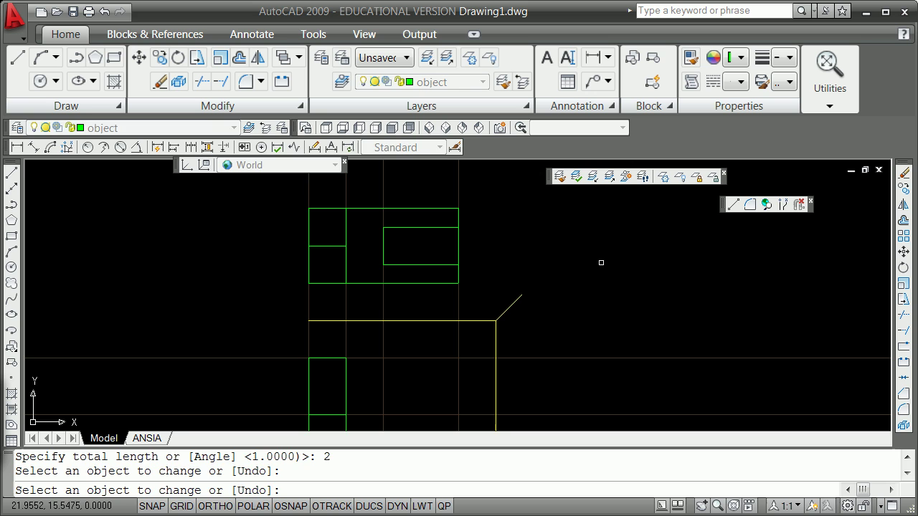
pyautogui.press('Return')
# Step: Lengthen the diagonal twice by a delta of 5 so it reaches past the top view
pyautogui.write('len')
pyautogui.press('Return')
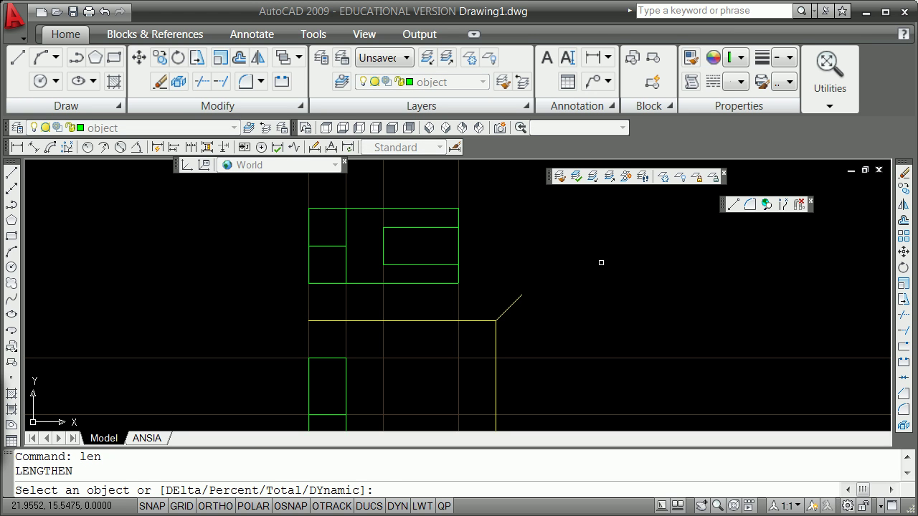
pyautogui.write('de')
pyautogui.press('Return')
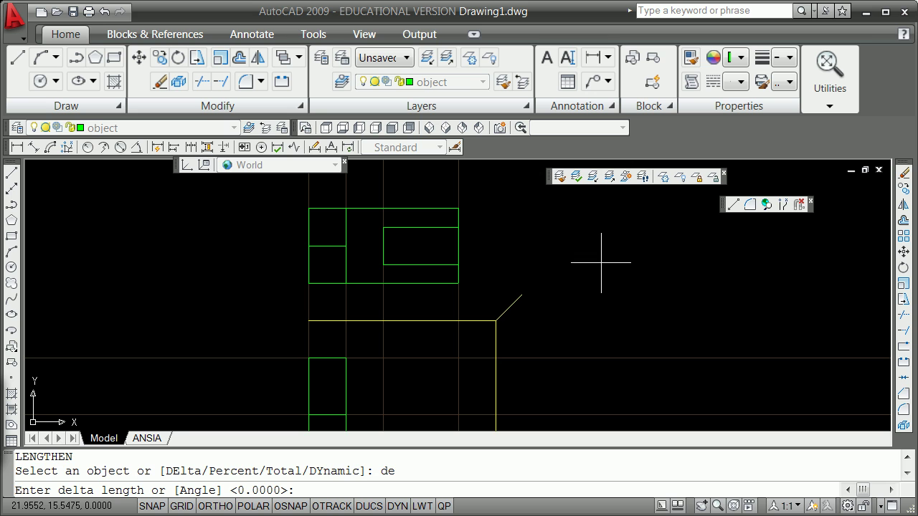
pyautogui.press('Return')
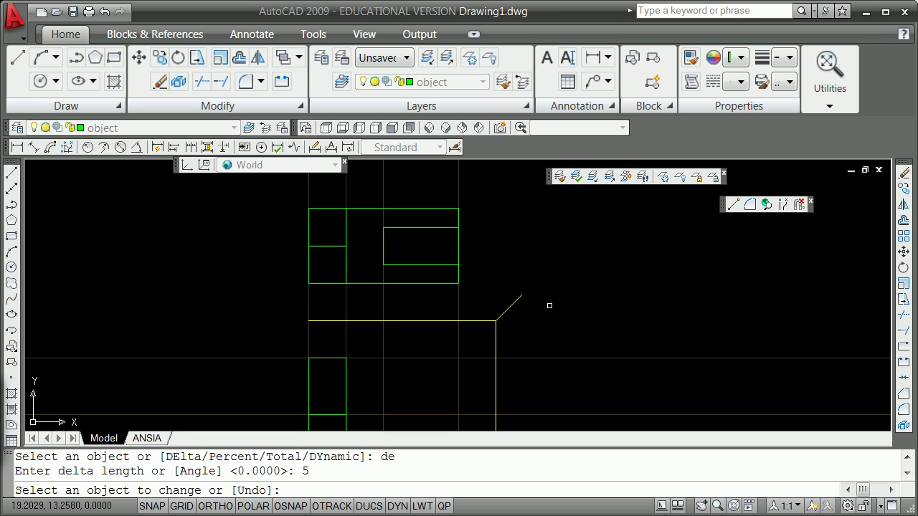
pyautogui.click(516, 295)
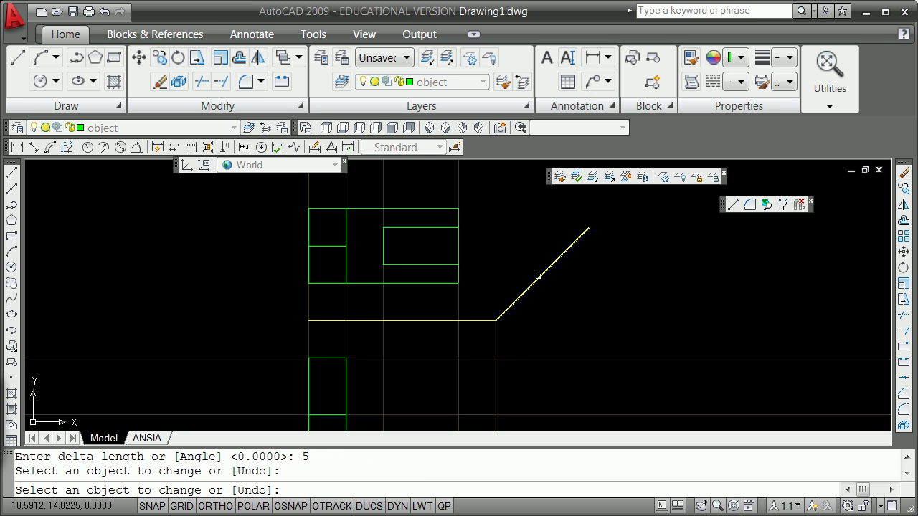
pyautogui.click(546, 270)
pyautogui.press('Return')
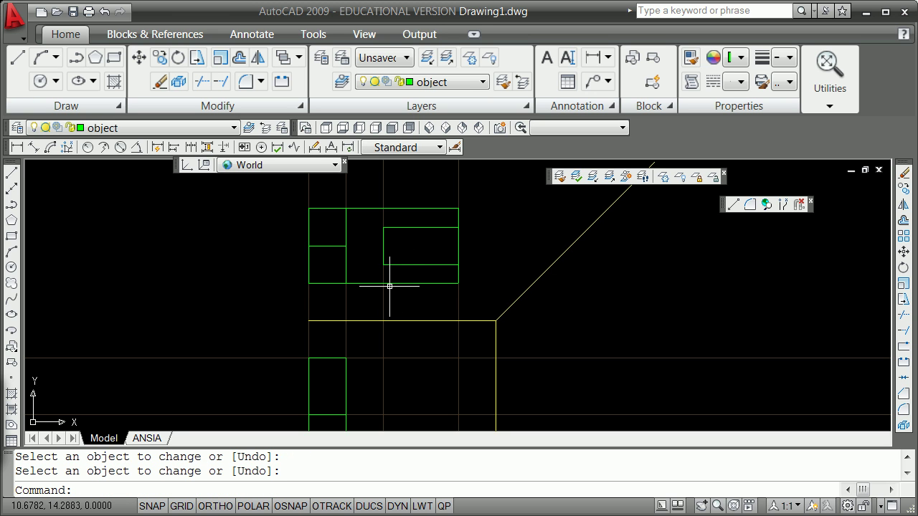
# Step: Offset horizontal projection lines through the first two rectangle corners using Endpoint snaps
pyautogui.write('o')
pyautogui.press('Return')
pyautogui.write('t')
pyautogui.press('Return')
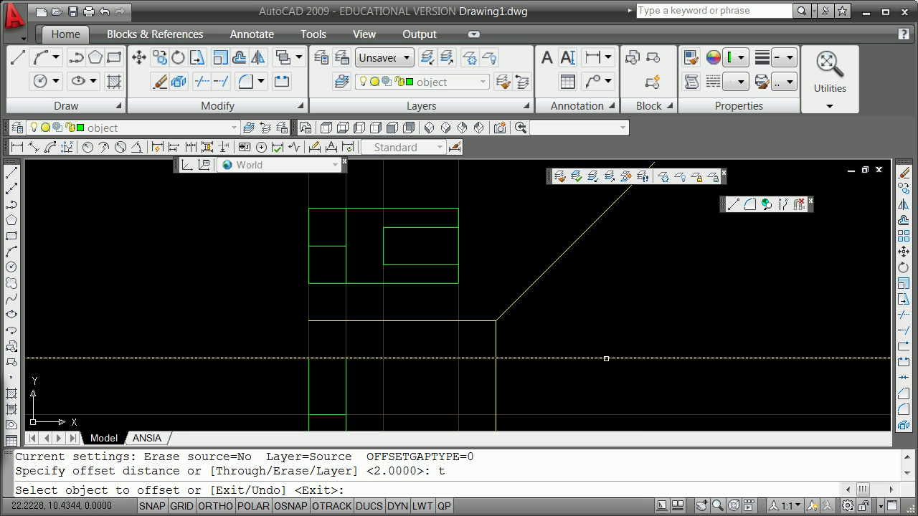
pyautogui.click(606, 358)
pyautogui.keyDown('shift'); pyautogui.rightClick(470, 285); pyautogui.keyUp('shift')
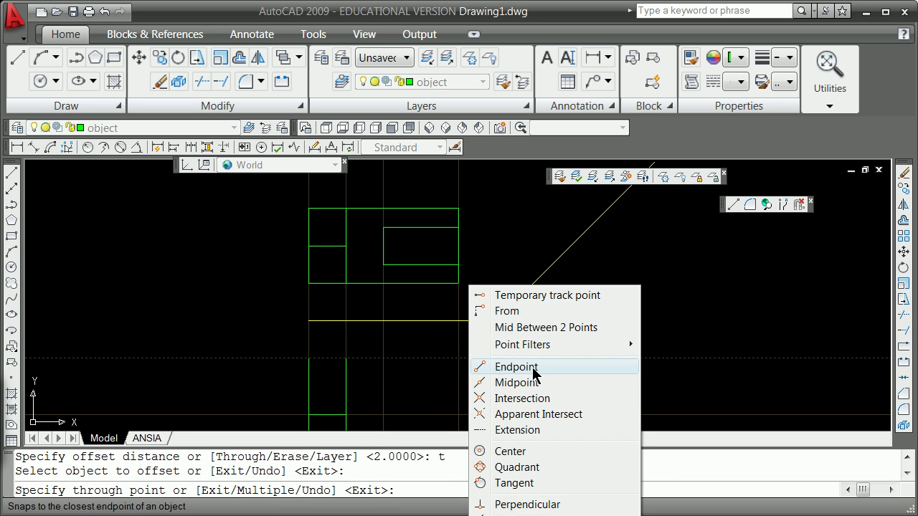
pyautogui.click(534, 367)
pyautogui.click(463, 280)
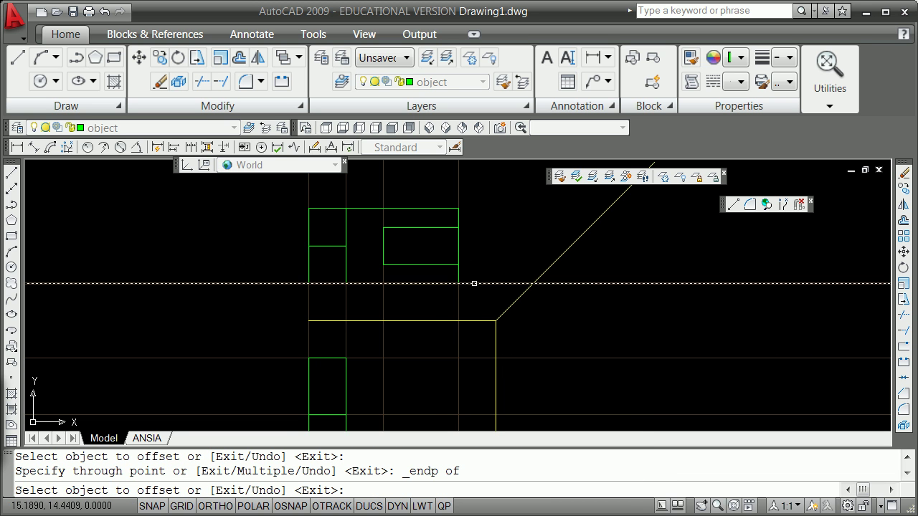
pyautogui.click(476, 280)
pyautogui.click(476, 283)
pyautogui.keyDown('shift'); pyautogui.rightClick(472, 239); pyautogui.keyUp('shift')
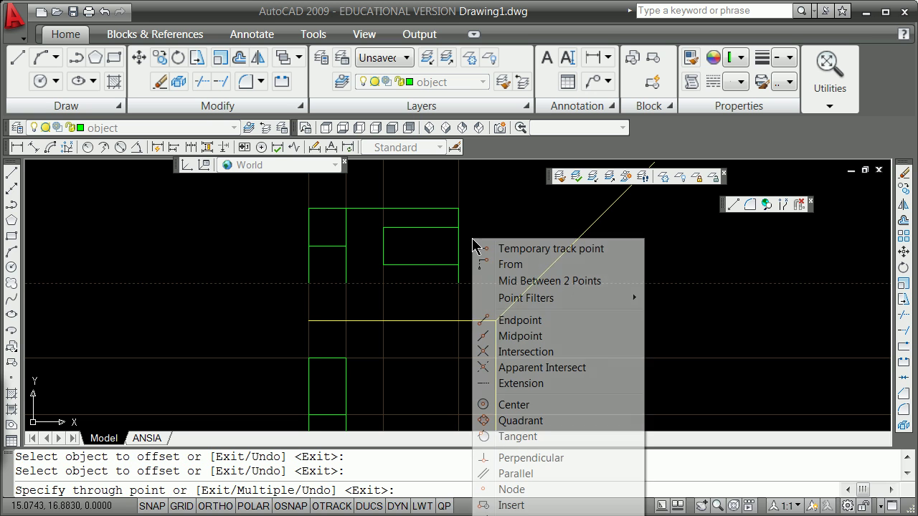
pyautogui.click(516, 322)
pyautogui.click(459, 263)
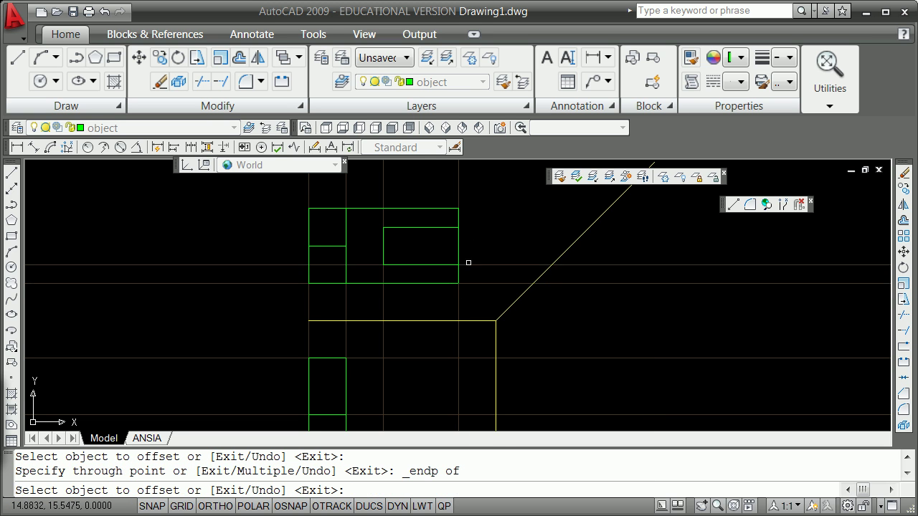
# Step: Offset three more projection lines through the remaining rectangle corners
pyautogui.click(492, 265)
pyautogui.keyDown('shift'); pyautogui.rightClick(496, 232); pyautogui.keyUp('shift')
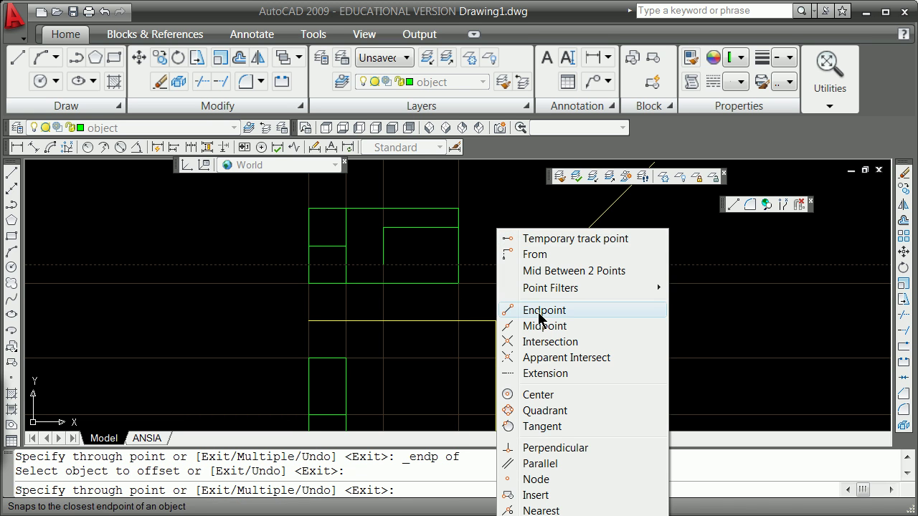
pyautogui.click(514, 310)
pyautogui.click(335, 246)
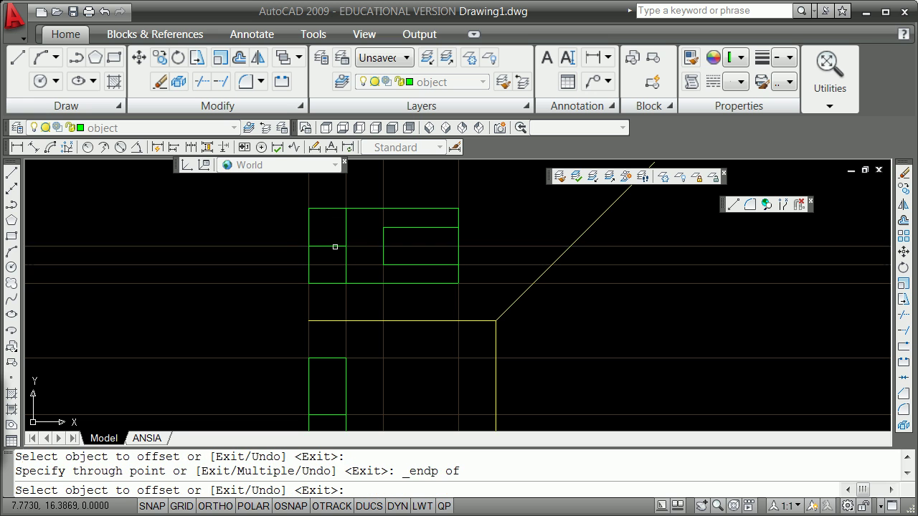
pyautogui.click(498, 246)
pyautogui.keyDown('shift'); pyautogui.rightClick(505, 228); pyautogui.keyUp('shift')
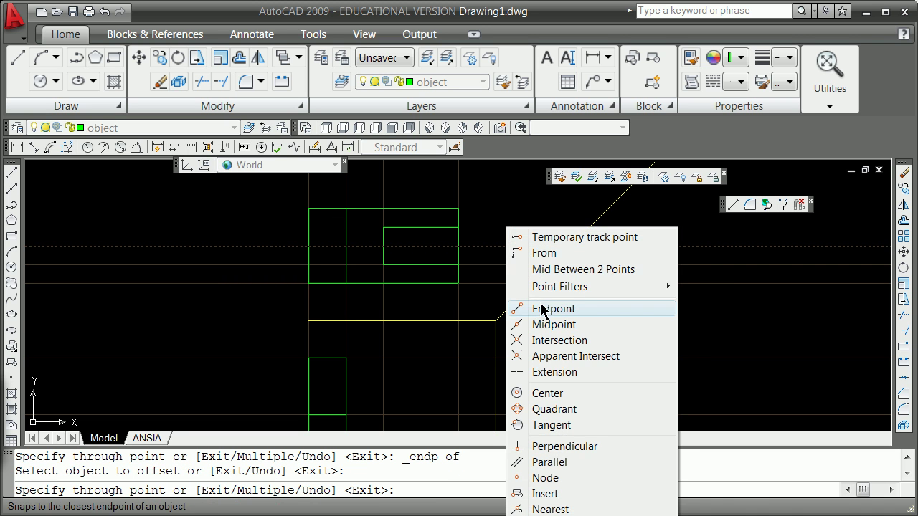
pyautogui.click(515, 309)
pyautogui.click(460, 227)
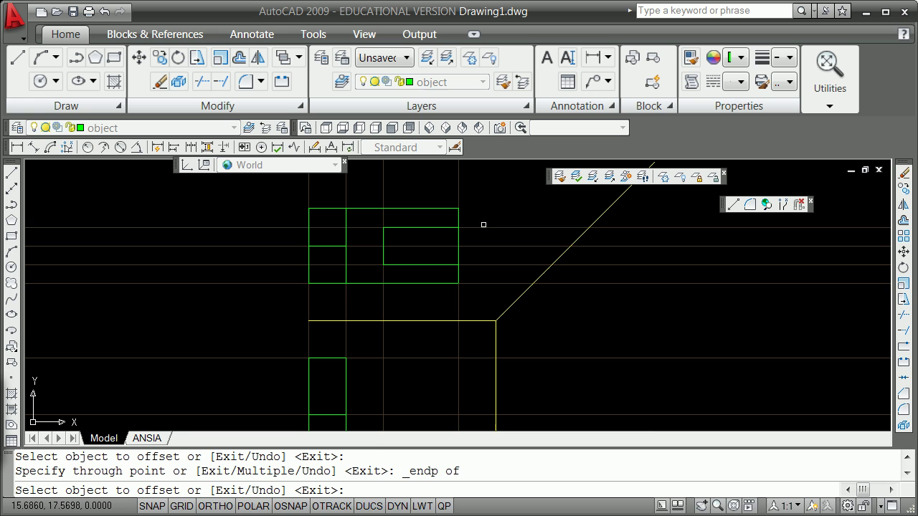
pyautogui.click(483, 227)
pyautogui.keyDown('shift'); pyautogui.rightClick(483, 225); pyautogui.keyUp('shift')
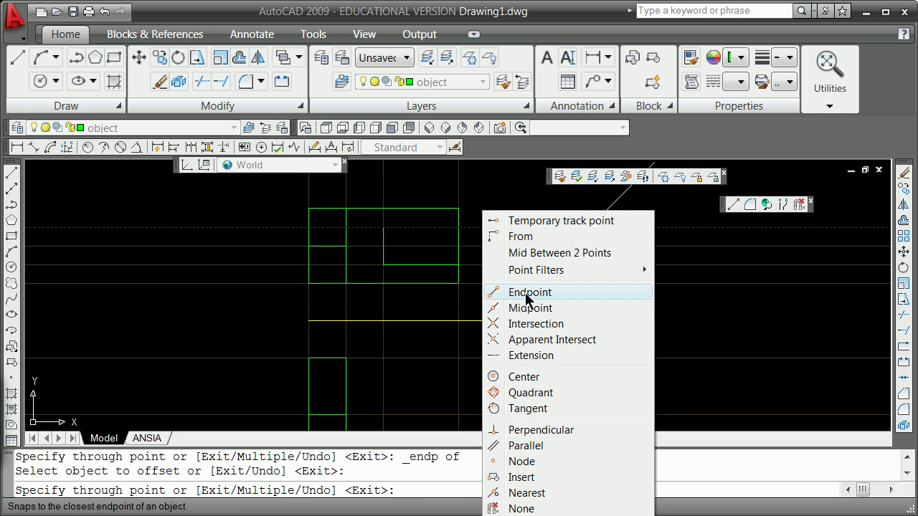
pyautogui.click(526, 293)
pyautogui.click(460, 208)
pyautogui.press('Escape')
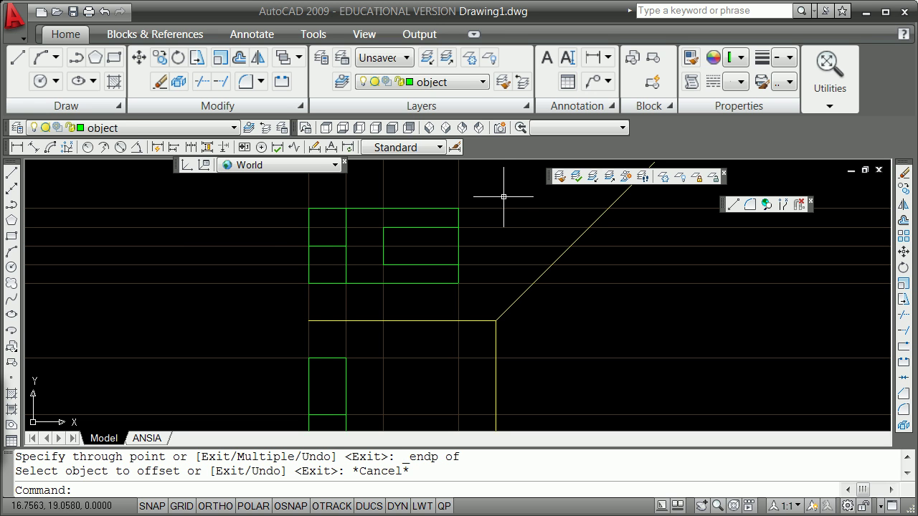
# Step: List the properties of a horizontal projection line
pyautogui.click(504, 208)
pyautogui.write('li')
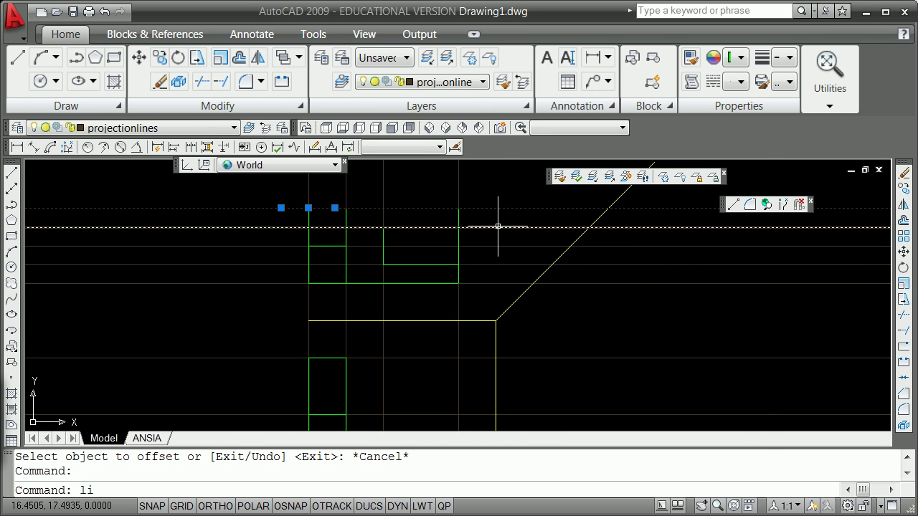
pyautogui.press('Return')
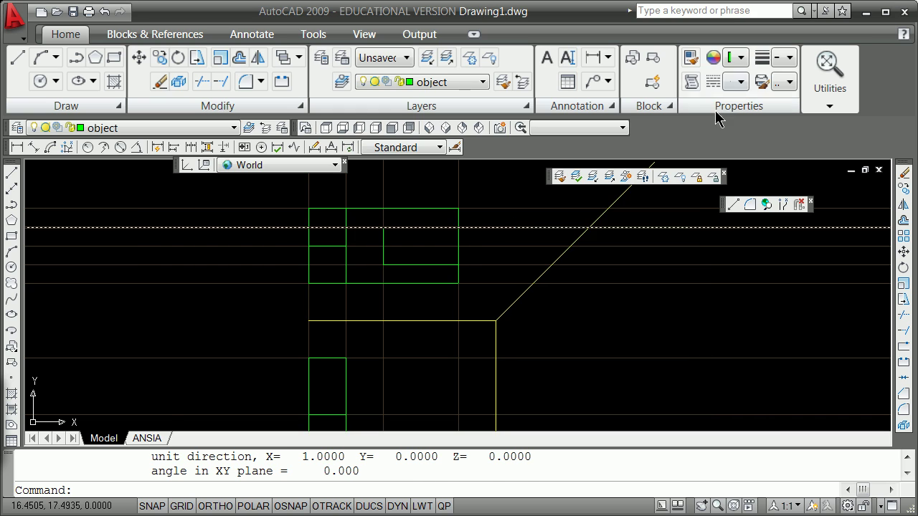
pyautogui.click(748, 66)
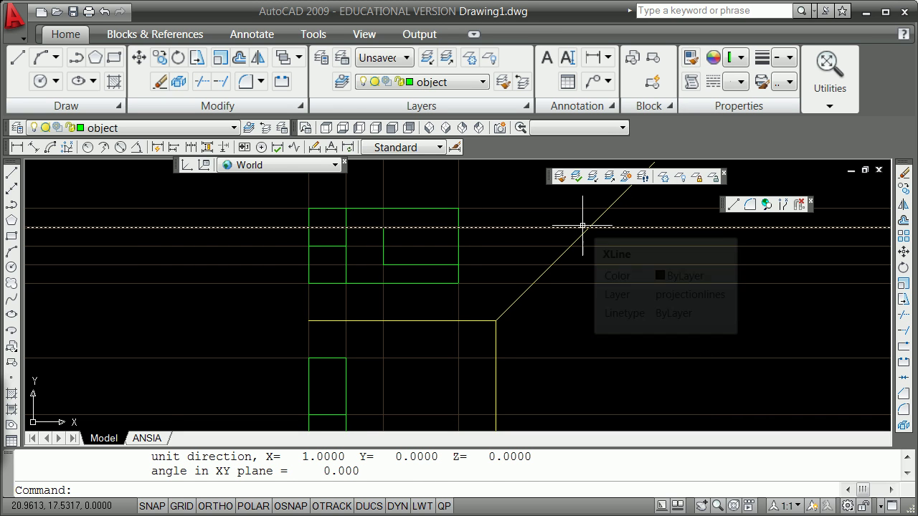
# Step: Trim the horizontal projection lines at the 45° diagonal, fencing across them on its right
pyautogui.write('trim')
pyautogui.press('Return')
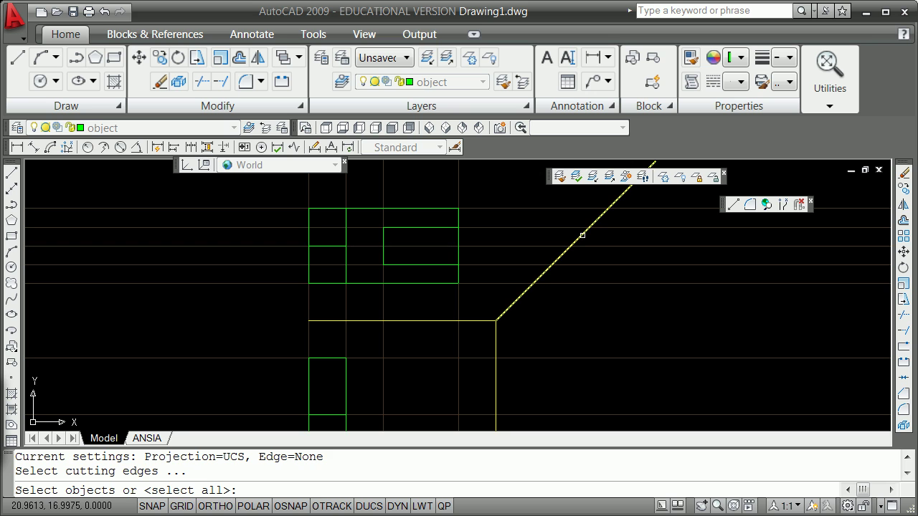
pyautogui.click(582, 236)
pyautogui.press('Return')
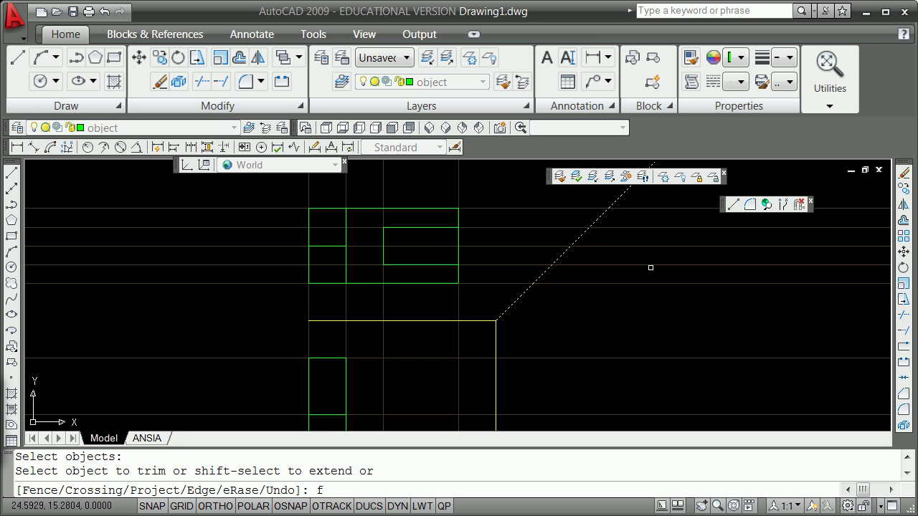
pyautogui.write('f')
pyautogui.press('Return')
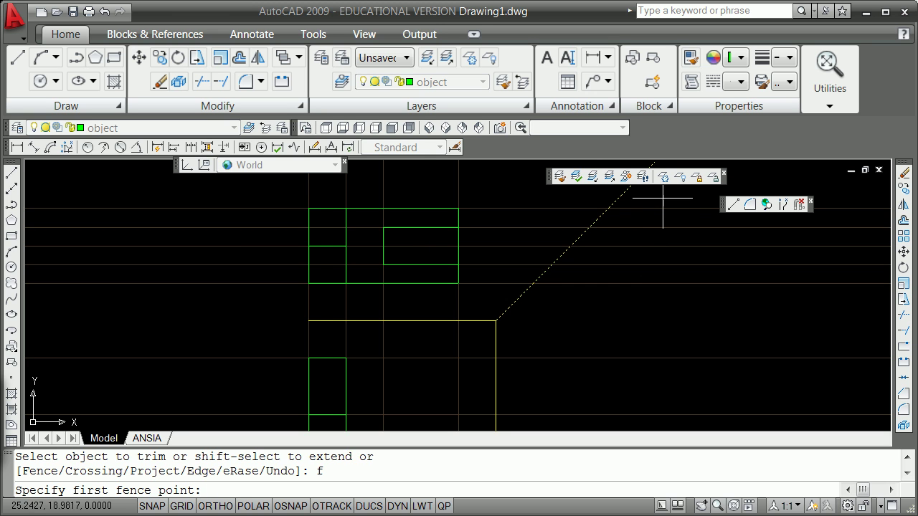
pyautogui.click(661, 196)
pyautogui.click(581, 306)
pyautogui.press('Return')
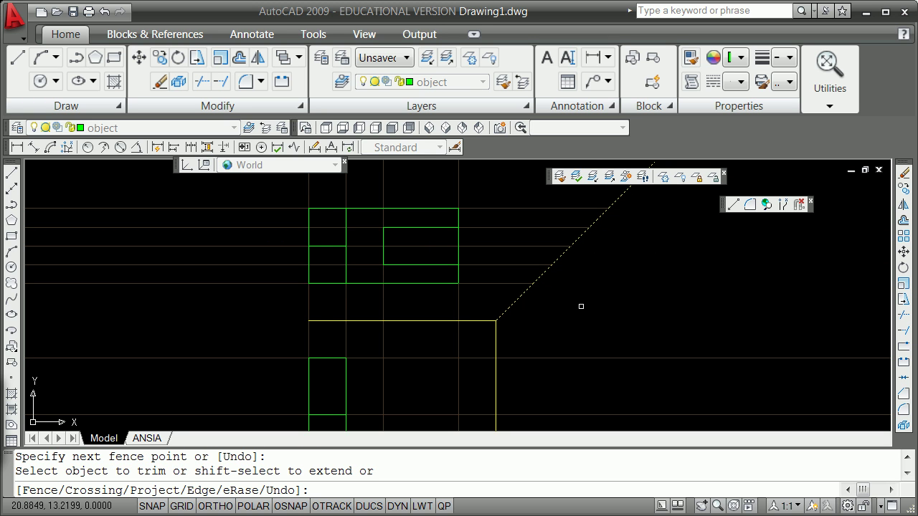
pyautogui.press('Return')
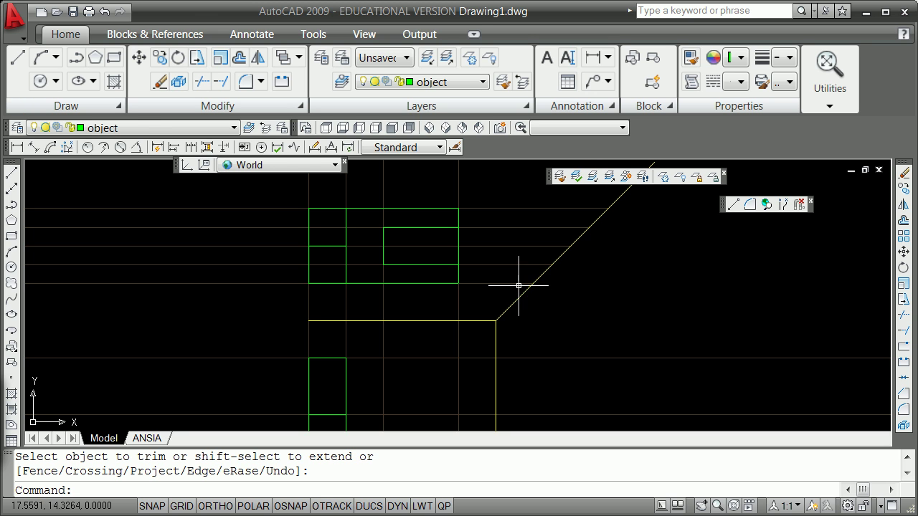
# Step: Remove the leftover dashed piece and rotate a copy of the short projection segment 90° downward
pyautogui.click(518, 284)
pyautogui.press('Return')
pyautogui.click(528, 283)
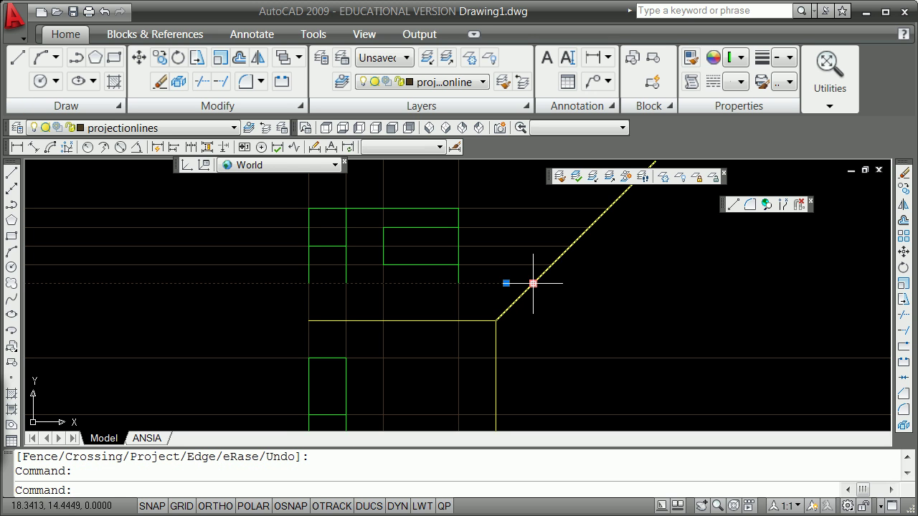
pyautogui.click(533, 284)
pyautogui.press('space')
pyautogui.press('space')
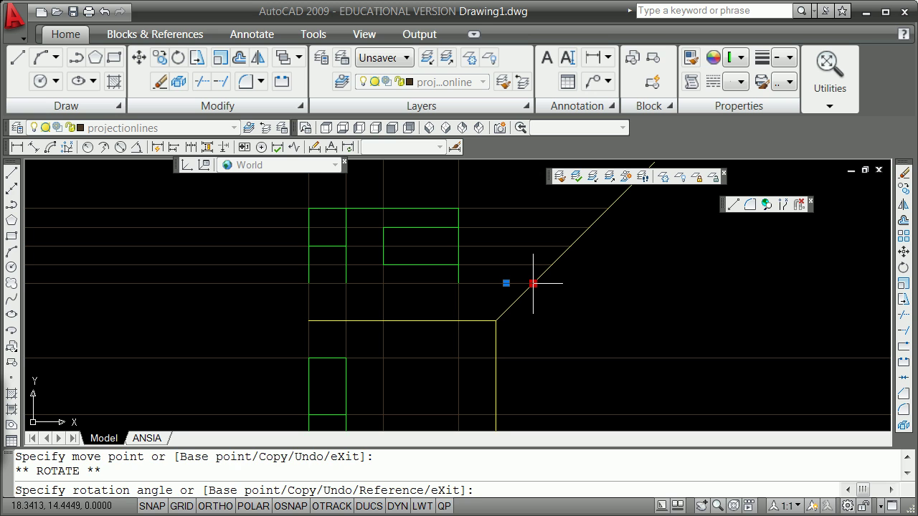
pyautogui.press('Return')
pyautogui.write('90')
pyautogui.press('Return')
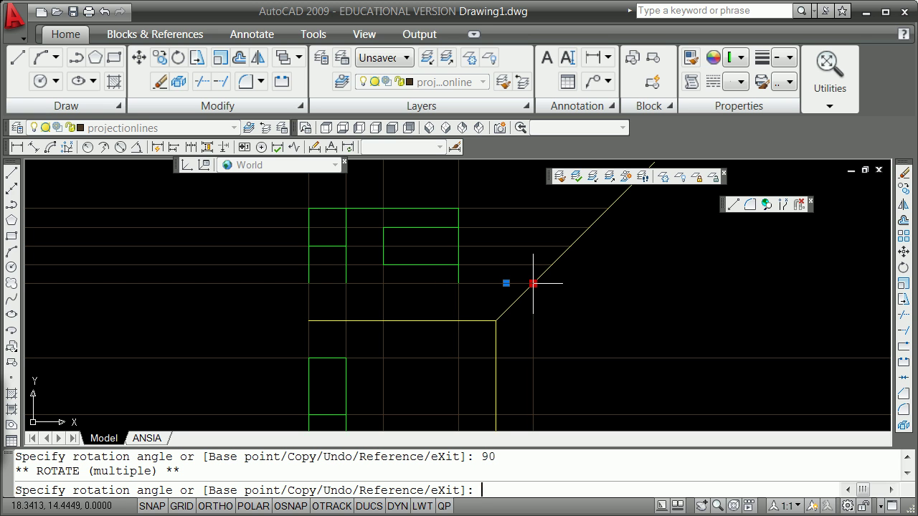
pyautogui.press('Escape')
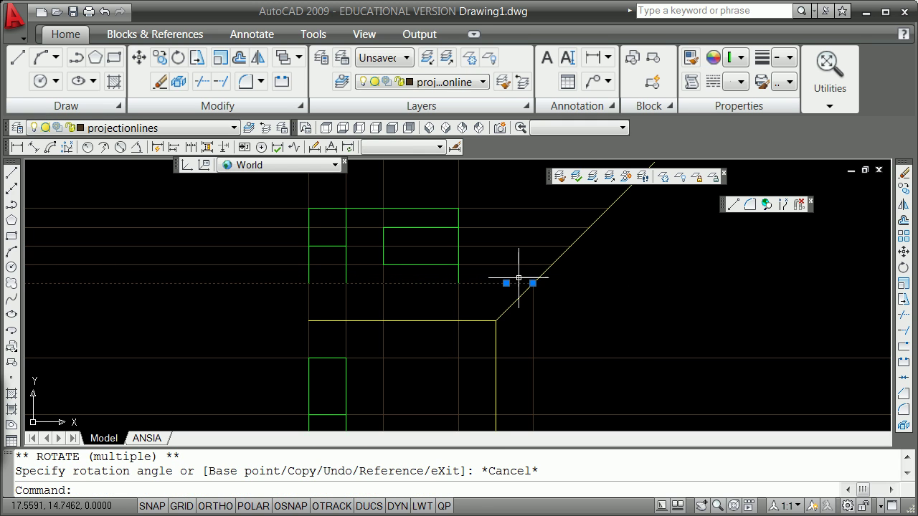
pyautogui.press('Escape')
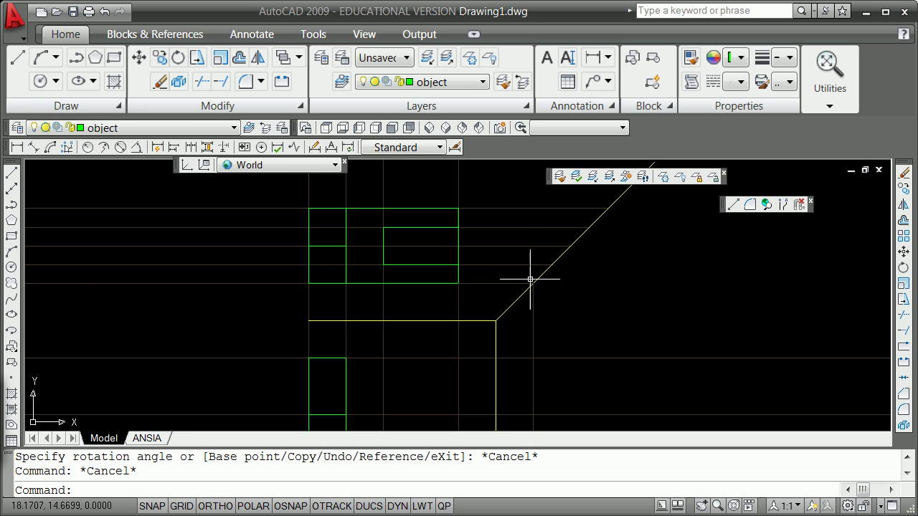
# Step: Rotate-copy the next horizontal projection line 90° at the diagonal to form a vertical line
pyautogui.click(537, 264)
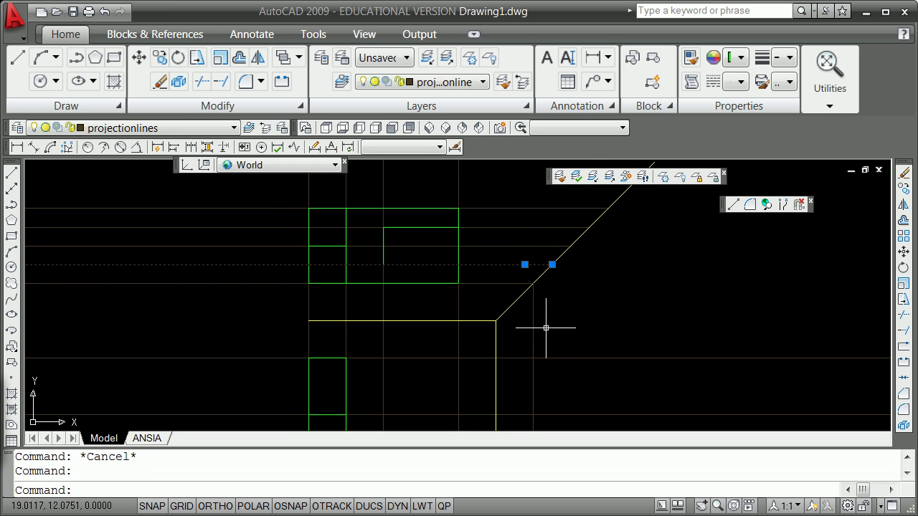
pyautogui.click(552, 265)
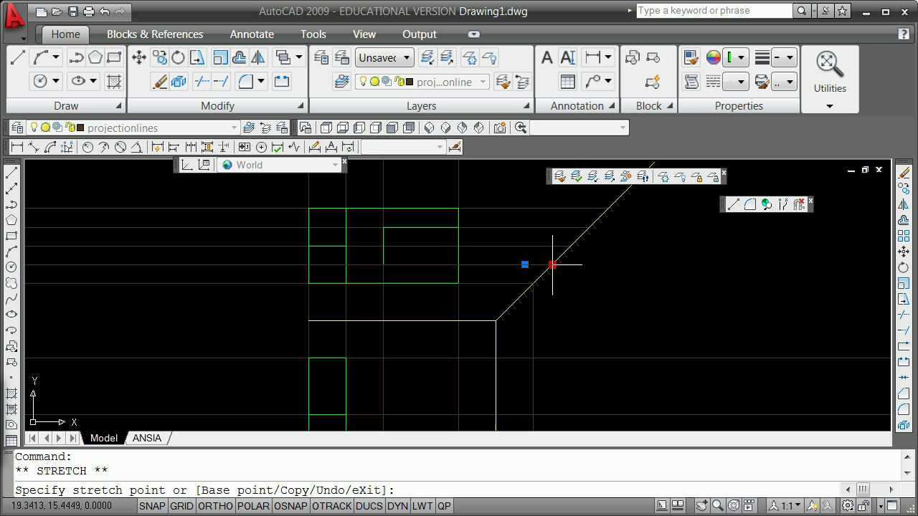
pyautogui.press('space')
pyautogui.press('space')
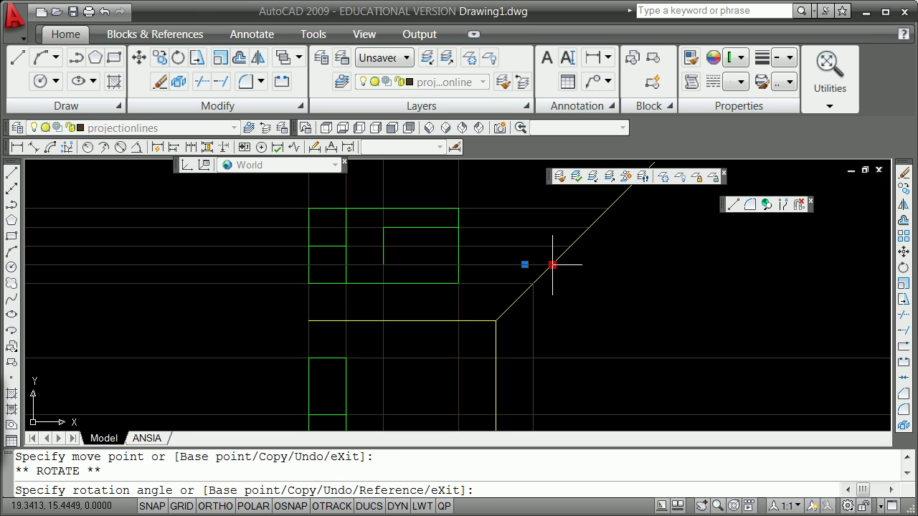
pyautogui.write('c')
pyautogui.press('Return')
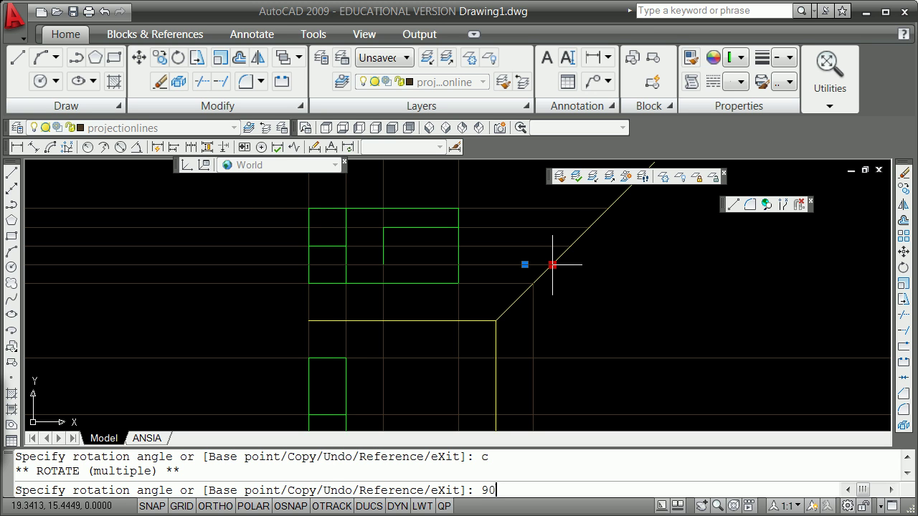
pyautogui.press('Return')
pyautogui.press('Escape')
pyautogui.press('Escape')
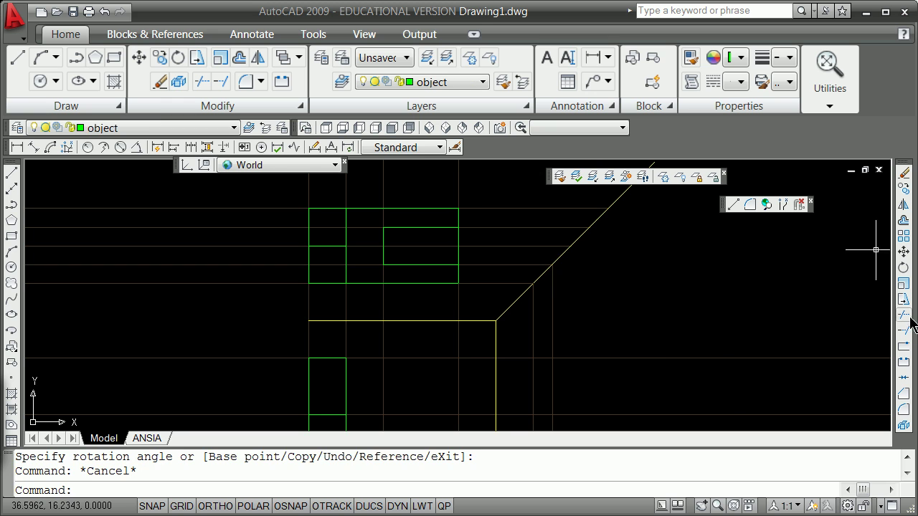
# Step: Copy the vertical projection line to the endpoints along the 45° mitre line
pyautogui.click(551, 308)
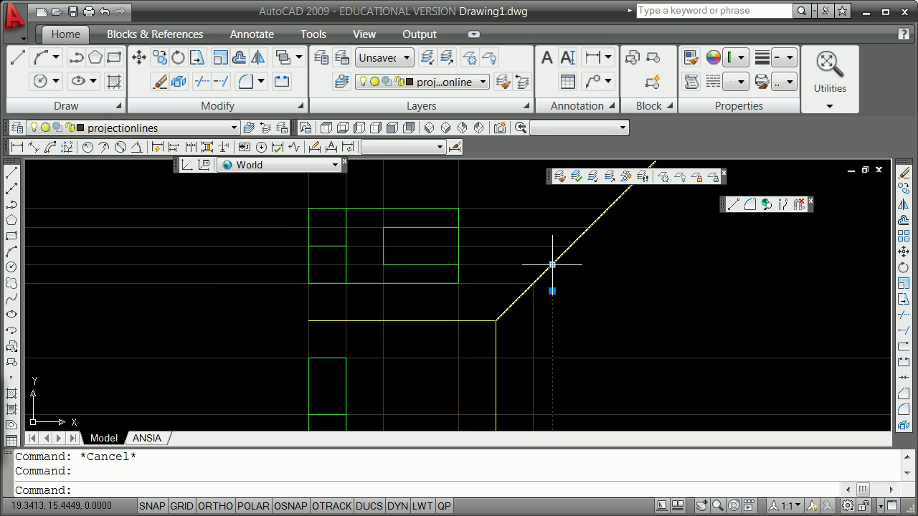
pyautogui.click(552, 265)
pyautogui.press('space')
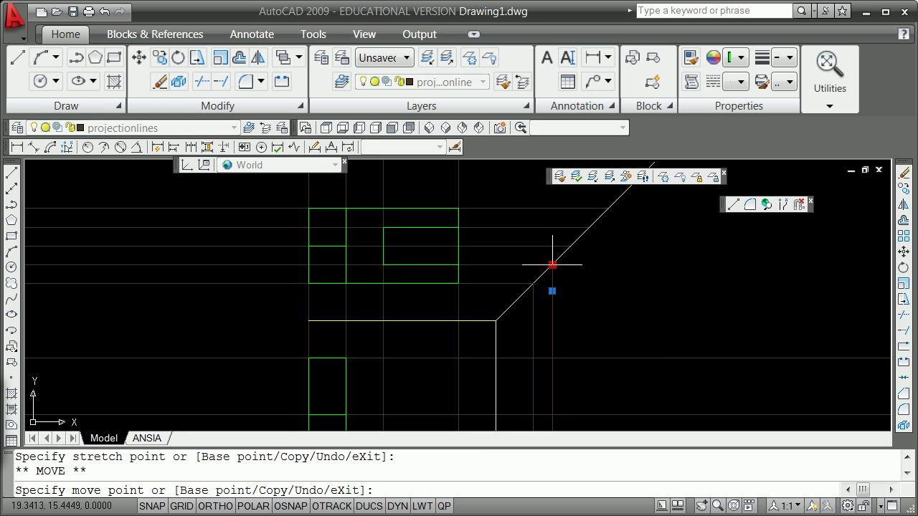
pyautogui.write('c')
pyautogui.press('Return')
pyautogui.keyDown('shift'); pyautogui.rightClick(579, 263); pyautogui.keyUp('shift')
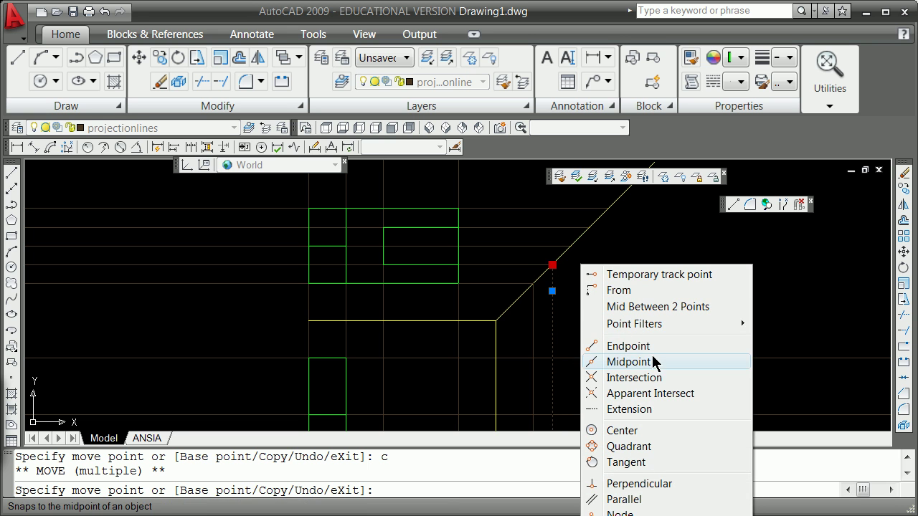
pyautogui.click(640, 347)
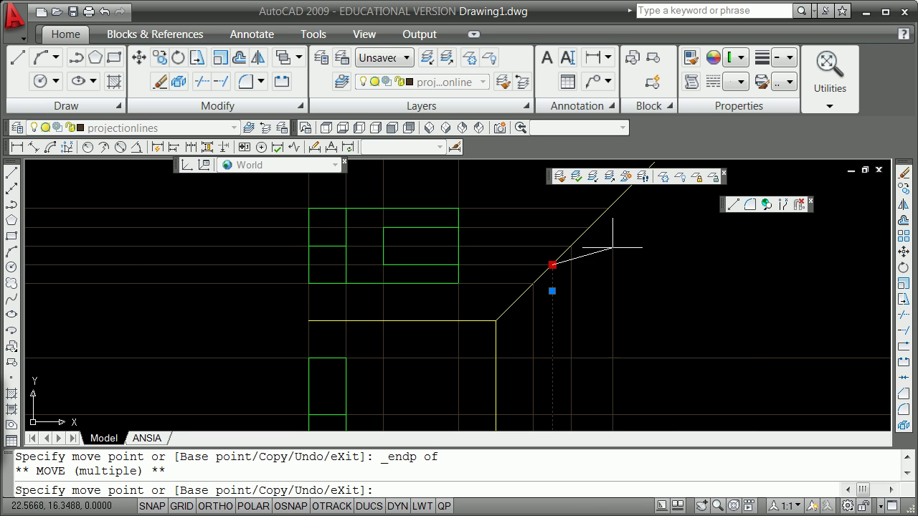
pyautogui.keyDown('shift'); pyautogui.rightClick(612, 248); pyautogui.keyUp('shift')
pyautogui.click(649, 328)
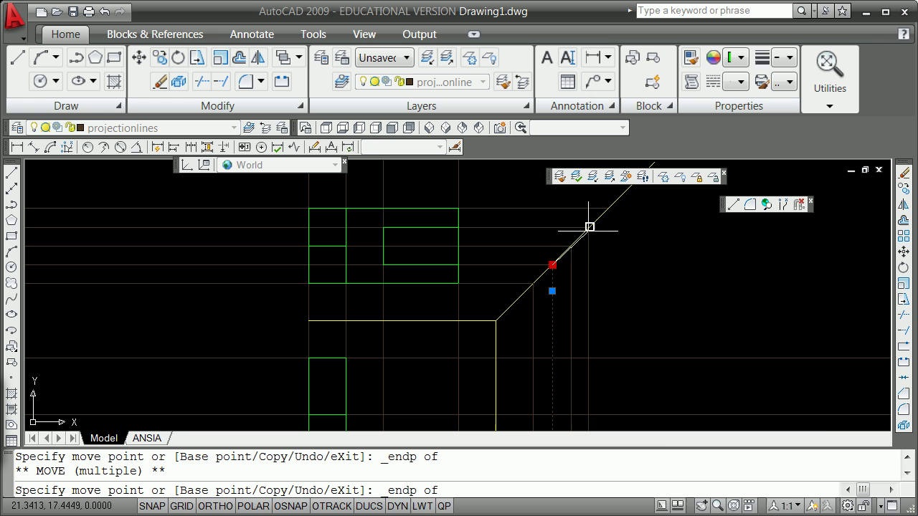
pyautogui.click(589, 226)
pyautogui.keyDown('shift'); pyautogui.rightClick(655, 253); pyautogui.keyUp('shift')
pyautogui.click(692, 334)
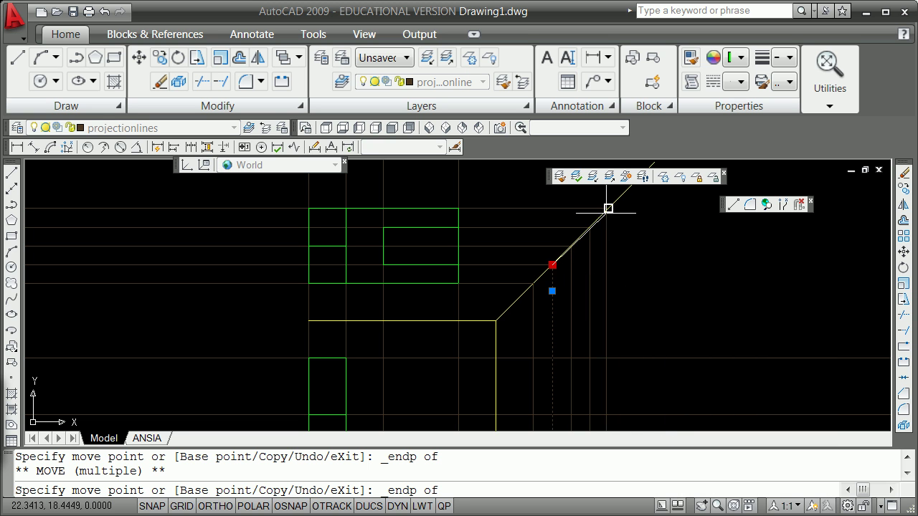
pyautogui.click(608, 208)
pyautogui.press('Return')
# Step: Clear the selection and zoom to frame the front view with its projection lines
pyautogui.scroll(-1, 621, 266)
pyautogui.press('Escape')
pyautogui.press('Escape')
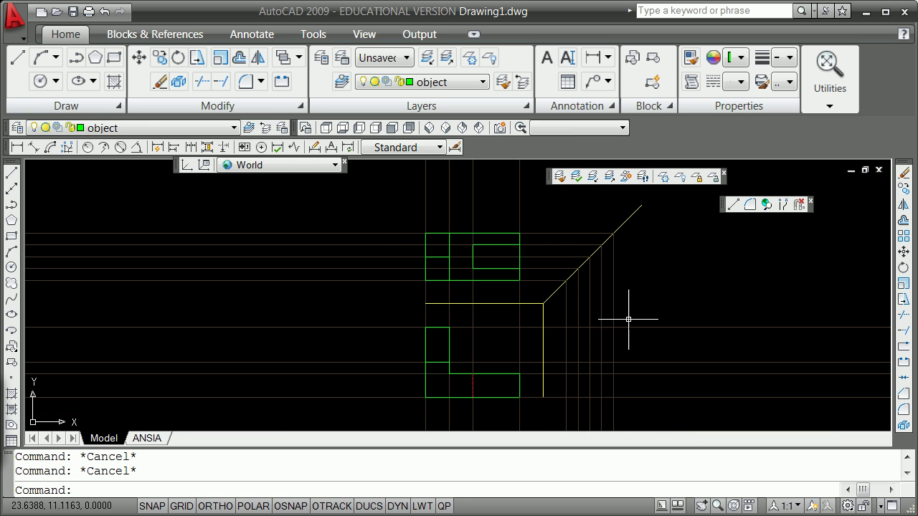
pyautogui.scroll(3, 569, 340)
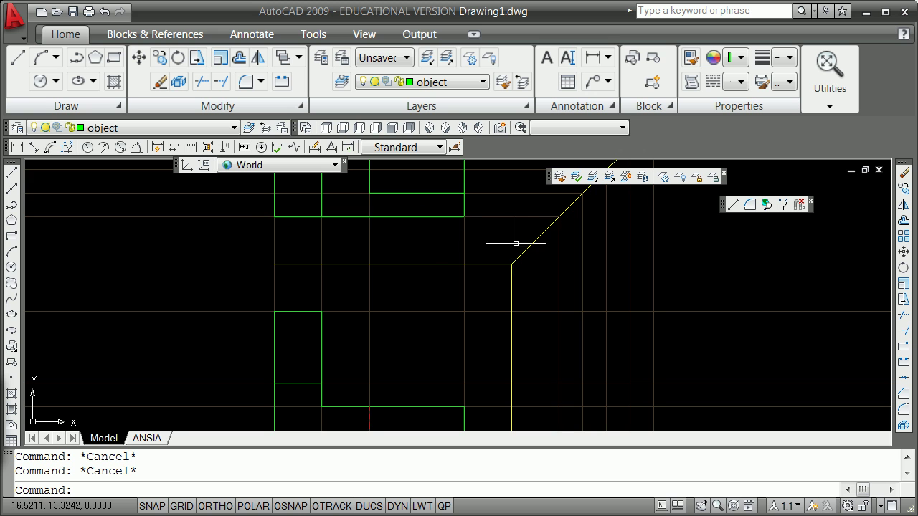
pyautogui.scroll(-5, 553, 233)
pyautogui.scroll(-3, 570, 331)
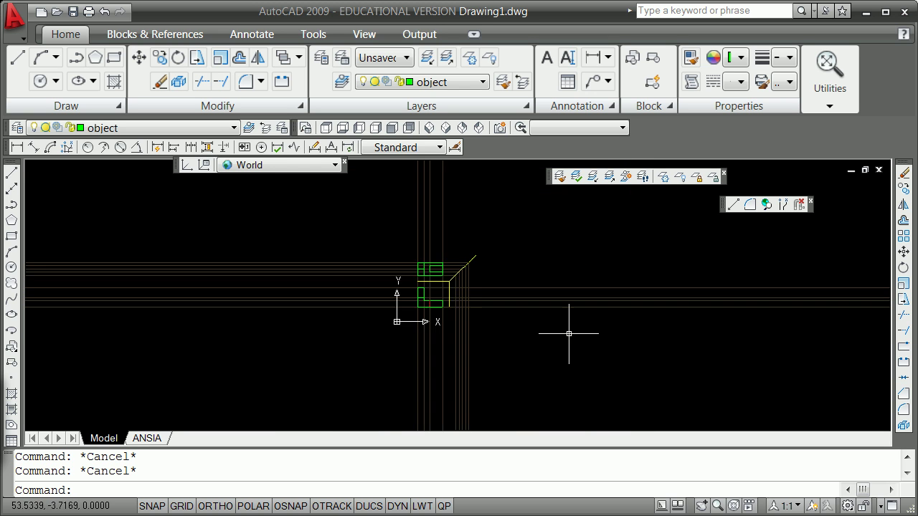
pyautogui.scroll(2, 568, 333)
pyautogui.scroll(2, 413, 312)
pyautogui.scroll(2, 384, 258)
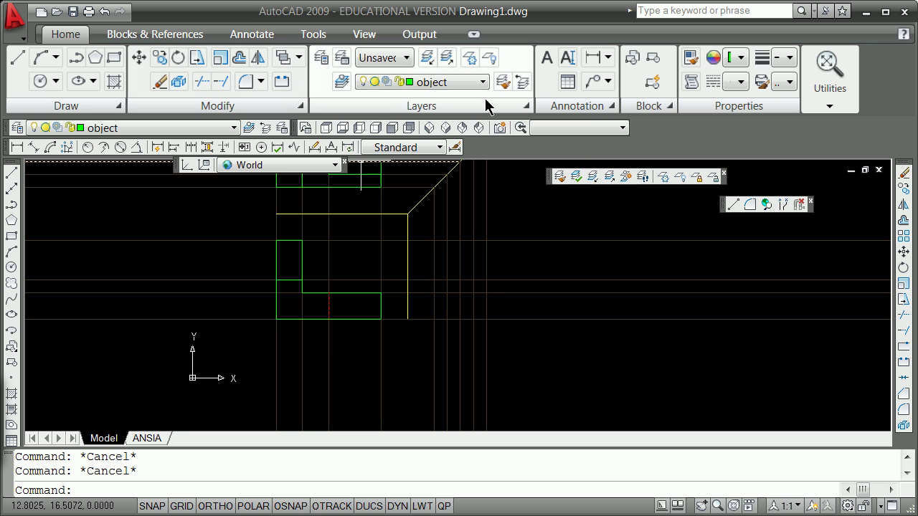
# Step: Draw the side view's bottom and right edges between Intersection snap points
pyautogui.keyDown('shift'); pyautogui.rightClick(201, 290); pyautogui.keyUp('shift')
pyautogui.click(304, 404)
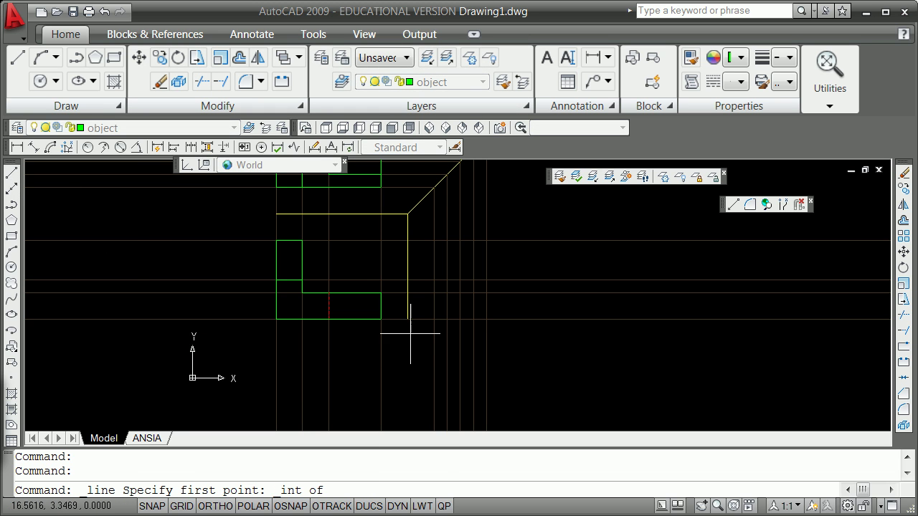
pyautogui.click(438, 310)
pyautogui.keyDown('shift'); pyautogui.rightClick(500, 339); pyautogui.keyUp('shift')
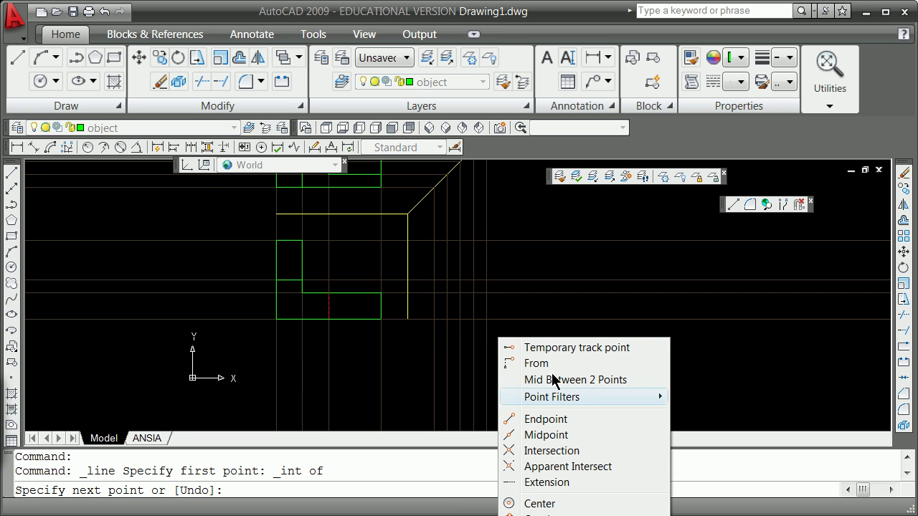
pyautogui.click(550, 451)
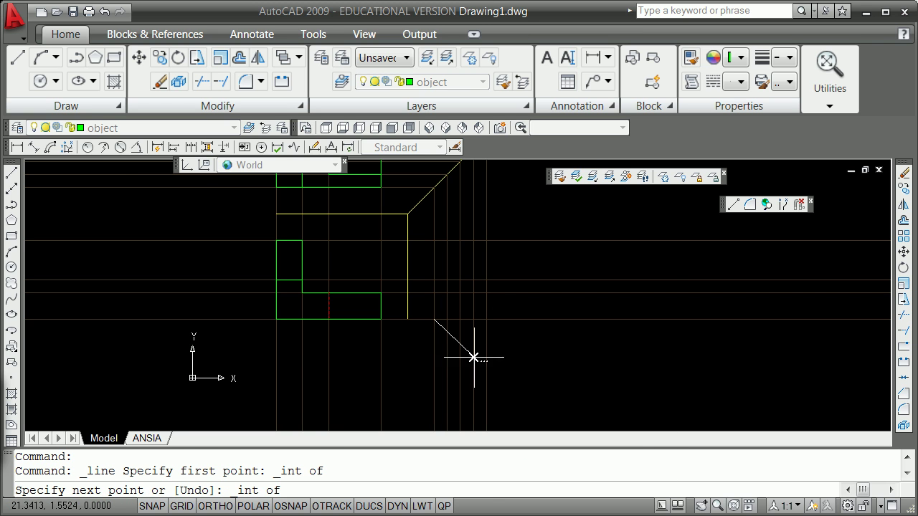
pyautogui.click(486, 319)
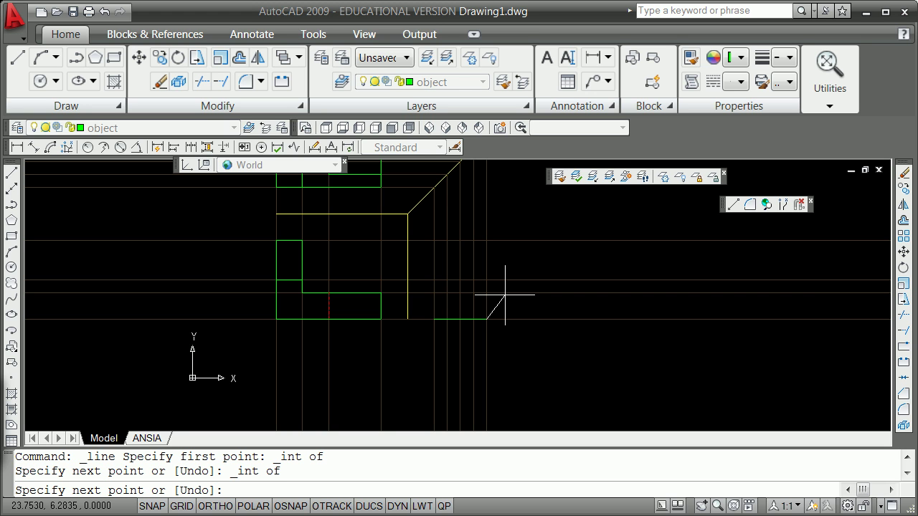
pyautogui.keyDown('shift'); pyautogui.rightClick(506, 258); pyautogui.keyUp('shift')
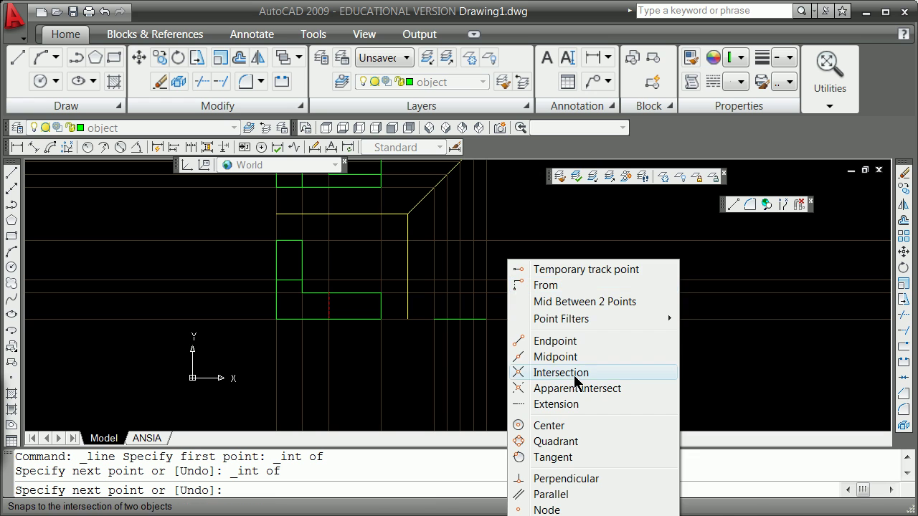
pyautogui.click(573, 372)
pyautogui.click(486, 239)
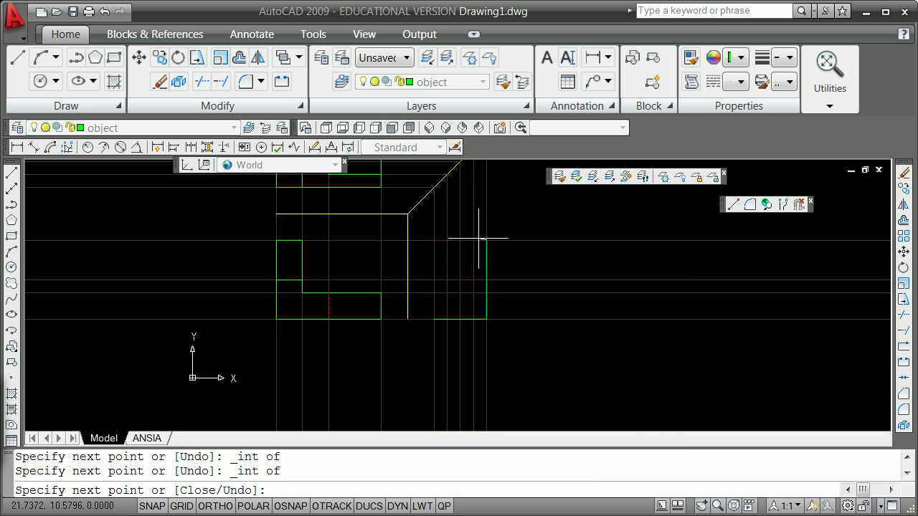
# Step: Continue the side-view outline with the top, sloped and left edges back to the bottom
pyautogui.keyDown('shift'); pyautogui.rightClick(456, 251); pyautogui.keyUp('shift')
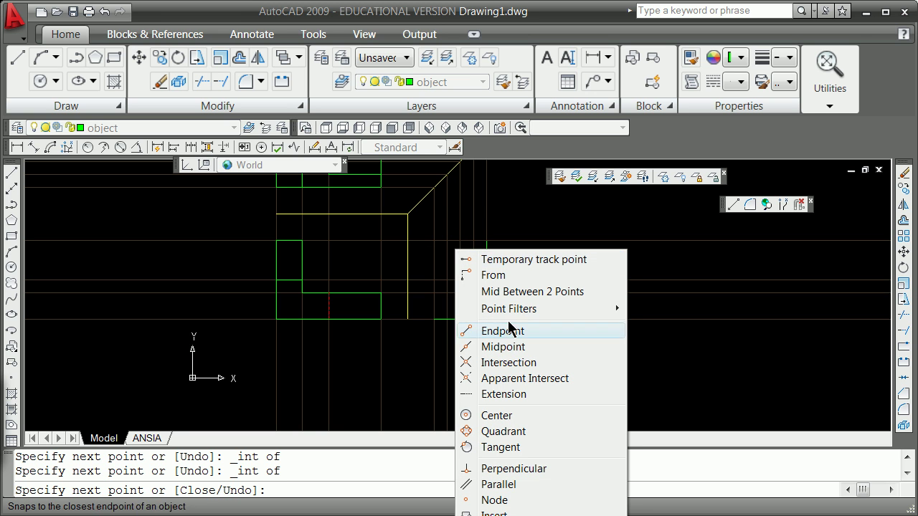
pyautogui.click(488, 363)
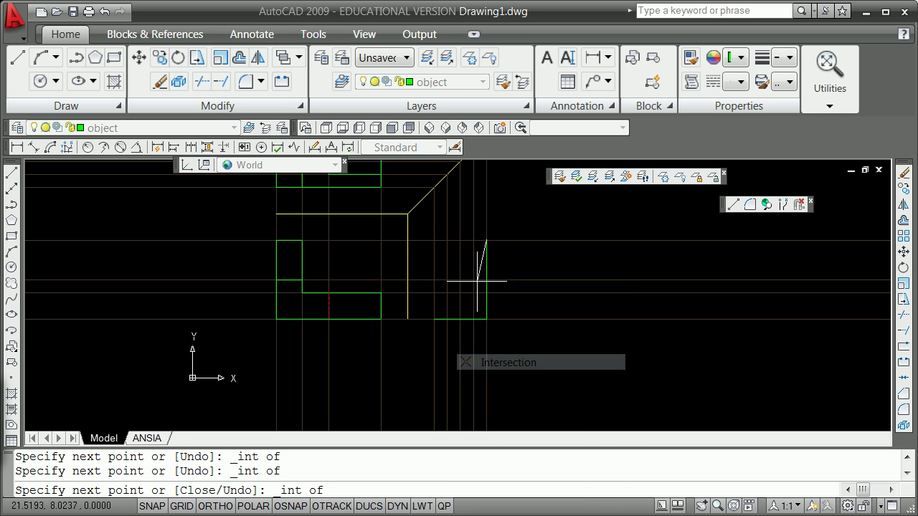
pyautogui.click(459, 239)
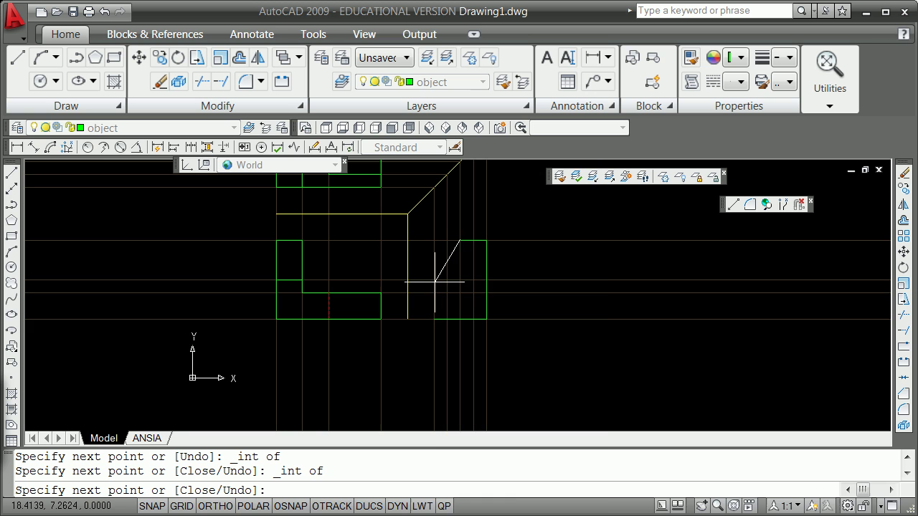
pyautogui.keyDown('shift'); pyautogui.rightClick(435, 284); pyautogui.keyUp('shift')
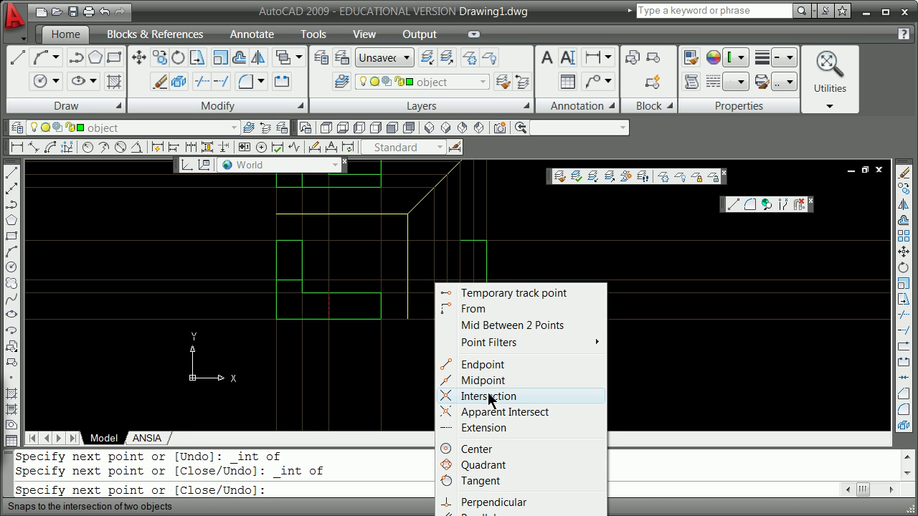
pyautogui.click(488, 397)
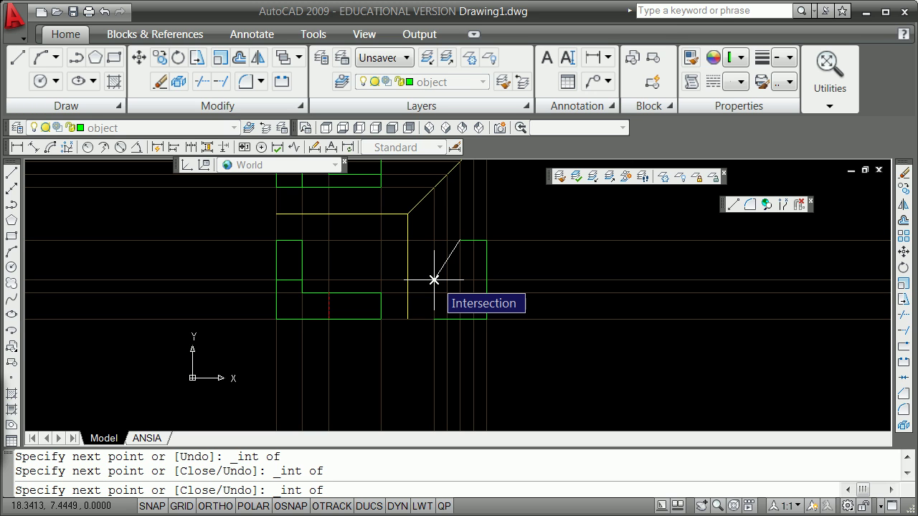
pyautogui.click(433, 279)
pyautogui.keyDown('shift'); pyautogui.rightClick(443, 320); pyautogui.keyUp('shift')
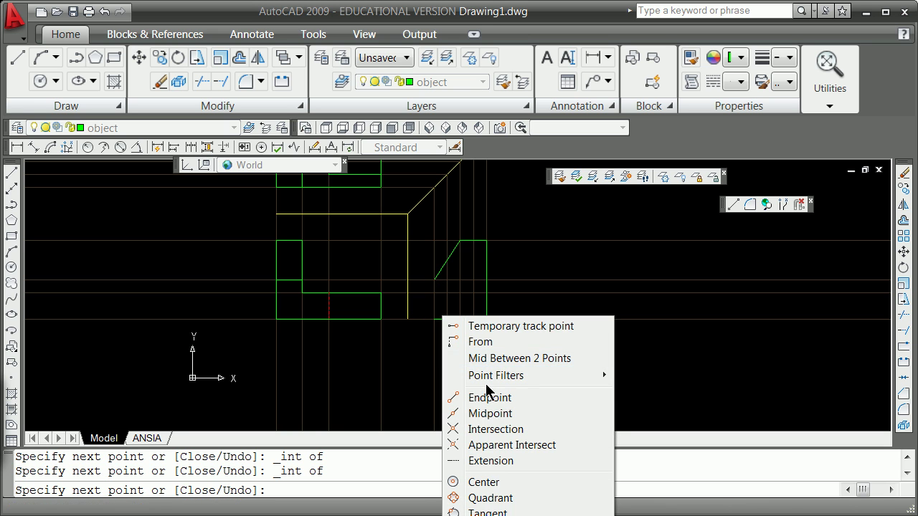
pyautogui.click(502, 429)
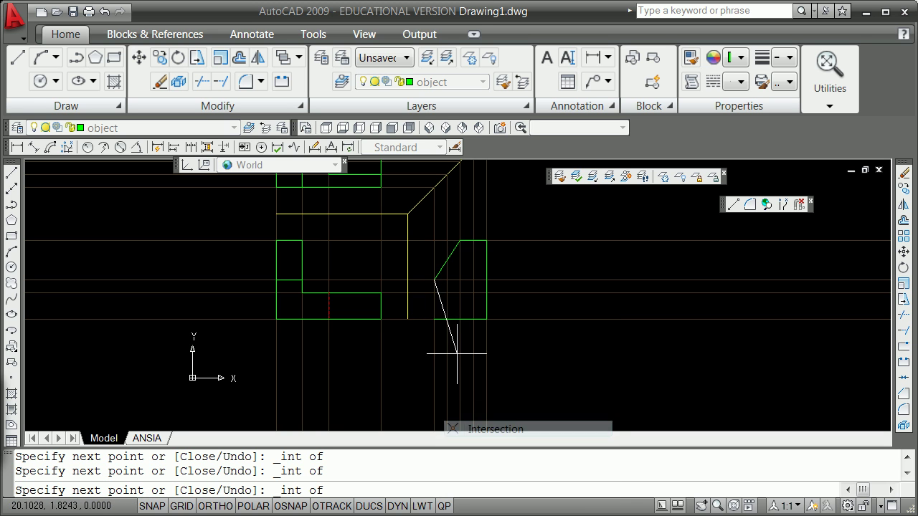
pyautogui.click(434, 319)
pyautogui.press('Return')
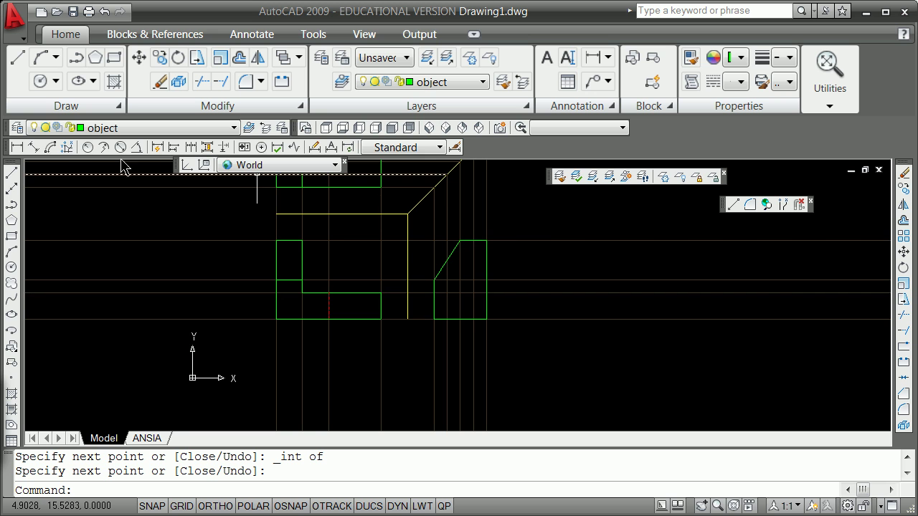
# Step: Draw the horizontal line across the side view's lower part, ending at its bottom corner
pyautogui.press('Return')
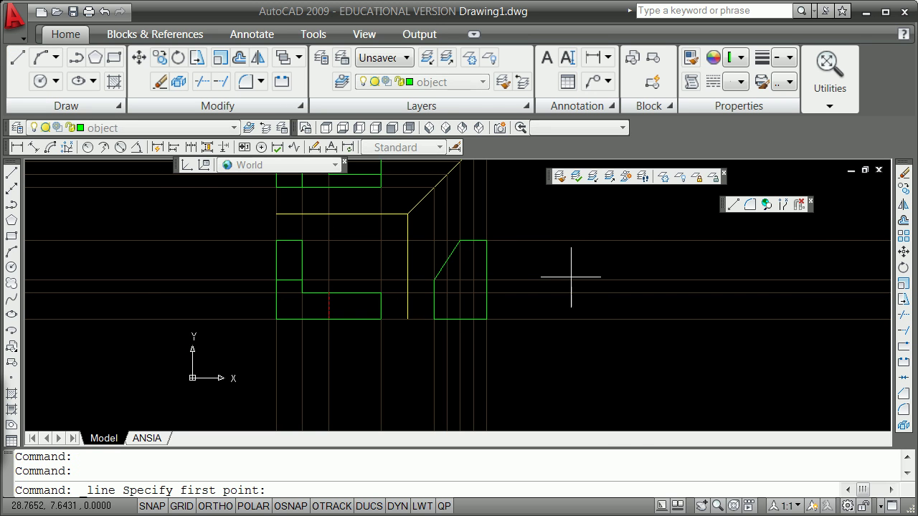
pyautogui.keyDown('shift'); pyautogui.rightClick(591, 271); pyautogui.keyUp('shift')
pyautogui.click(662, 385)
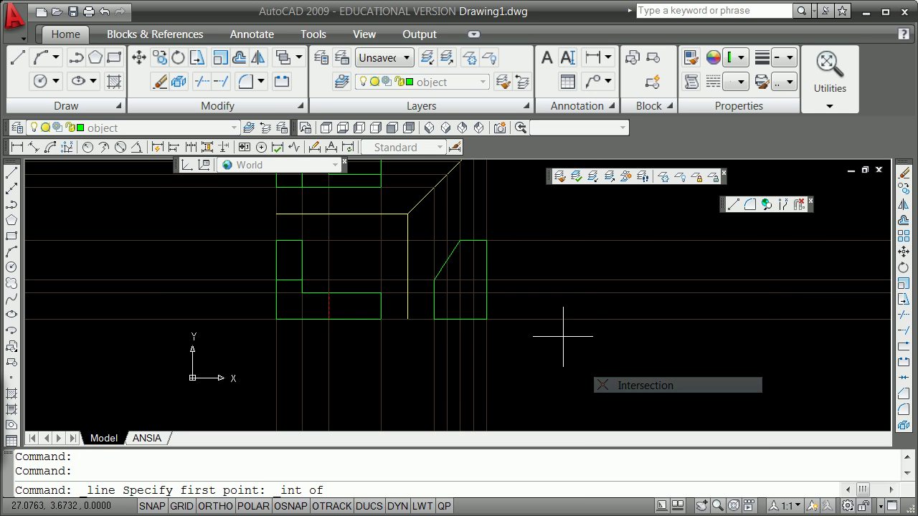
pyautogui.click(434, 293)
pyautogui.keyDown('shift'); pyautogui.rightClick(522, 301); pyautogui.keyUp('shift')
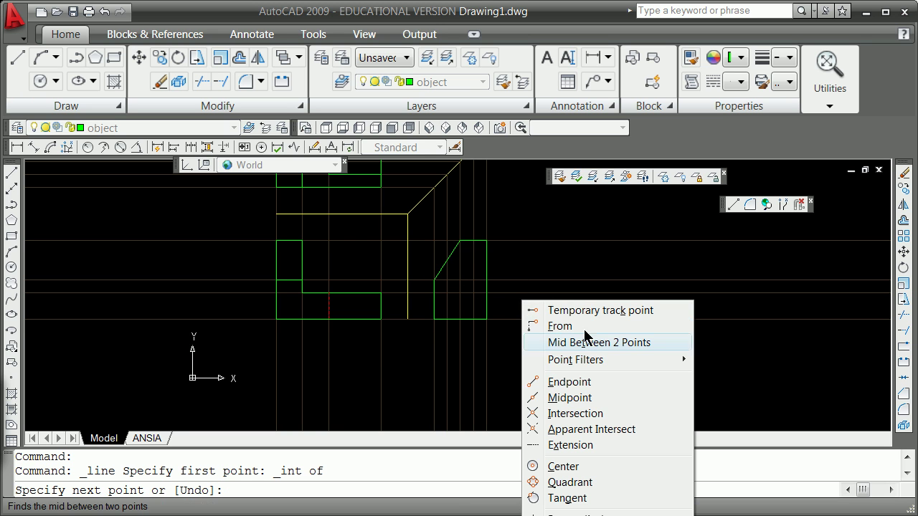
pyautogui.click(586, 415)
pyautogui.click(486, 293)
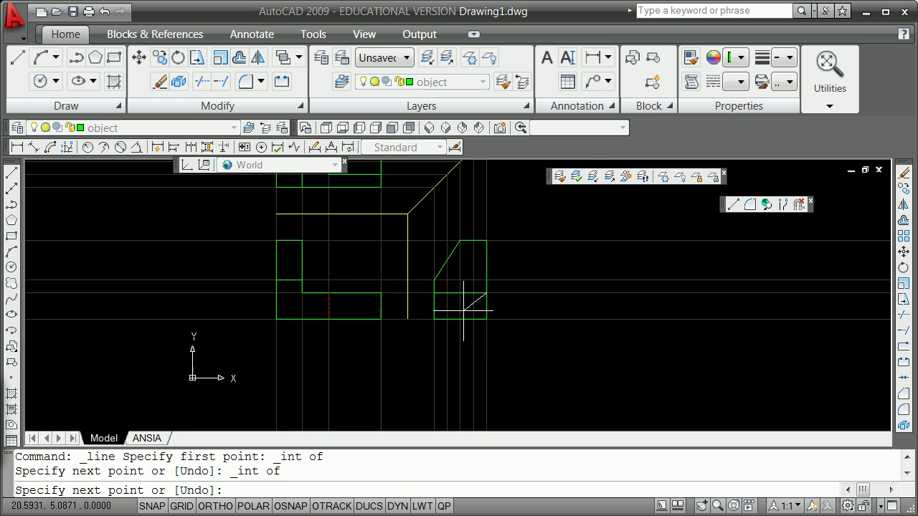
pyautogui.press('Return')
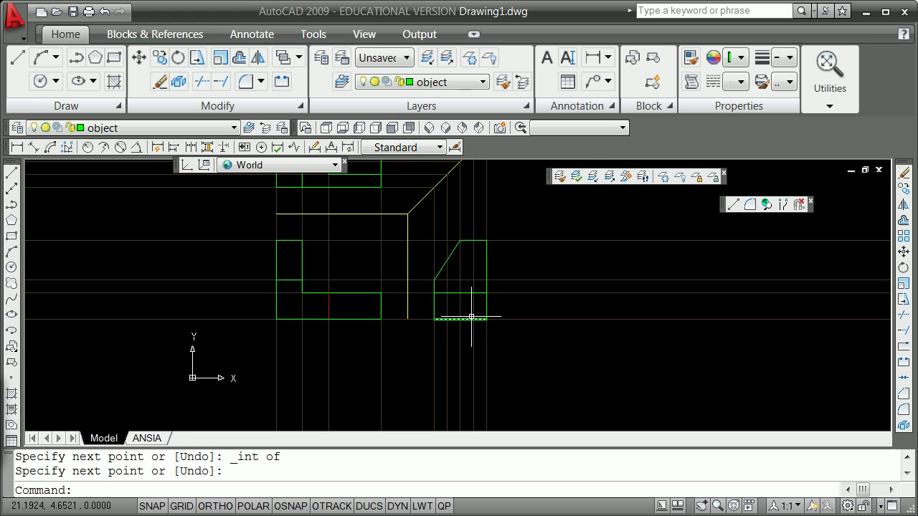
# Step: Offset the side view's vertical line twice with Through, each copy passing through an intersection
pyautogui.write('o')
pyautogui.press('Return')
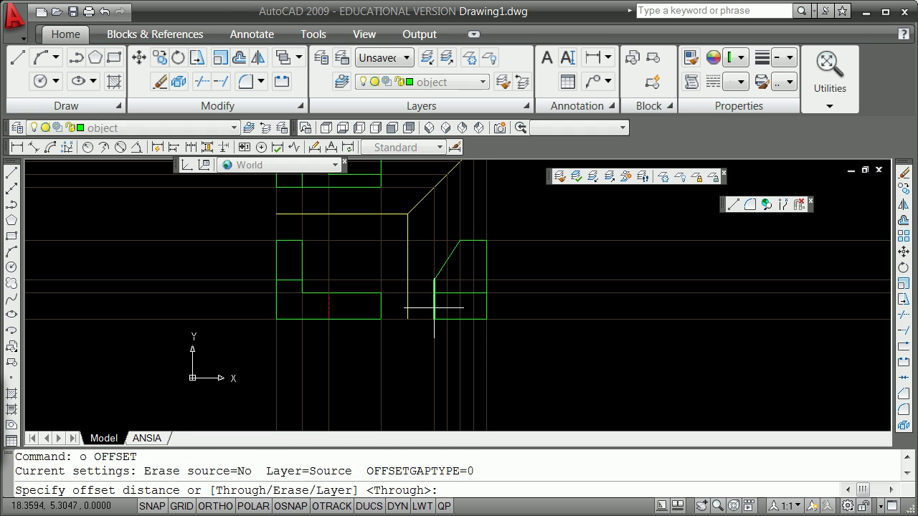
pyautogui.write('t')
pyautogui.press('Return')
pyautogui.click(487, 303)
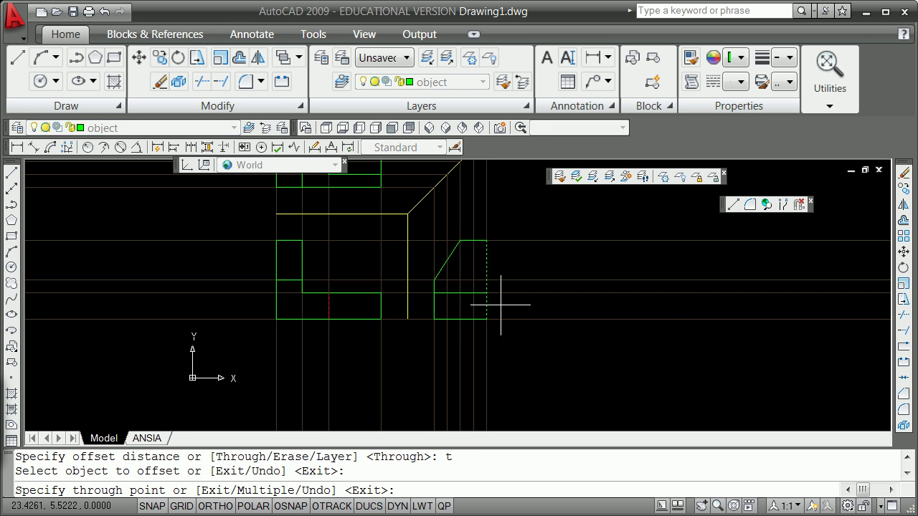
pyautogui.keyDown('shift'); pyautogui.rightClick(504, 305); pyautogui.keyUp('shift')
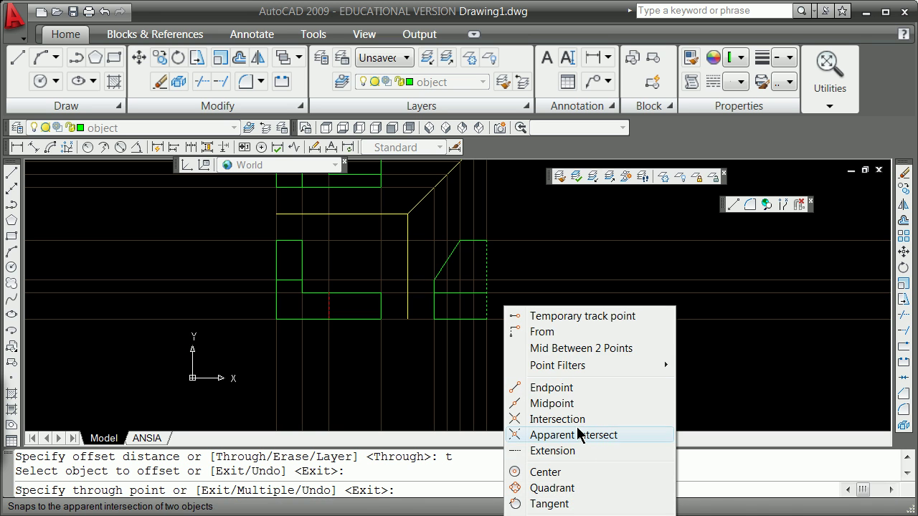
pyautogui.click(557, 420)
pyautogui.click(472, 294)
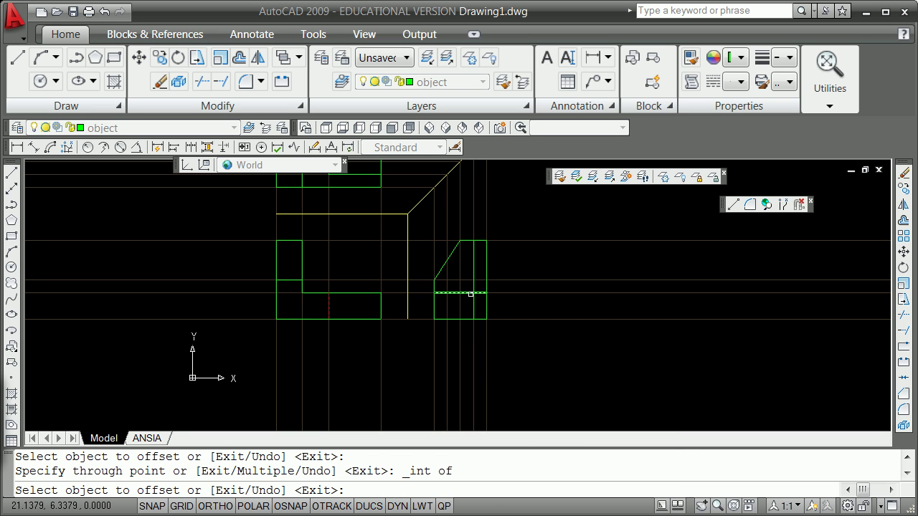
pyautogui.click(471, 283)
pyautogui.keyDown('shift'); pyautogui.rightClick(444, 287); pyautogui.keyUp('shift')
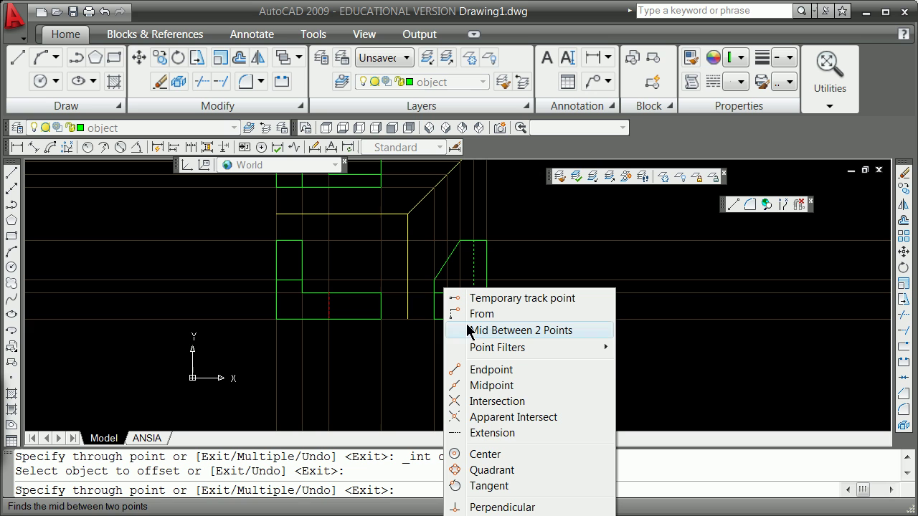
pyautogui.click(502, 372)
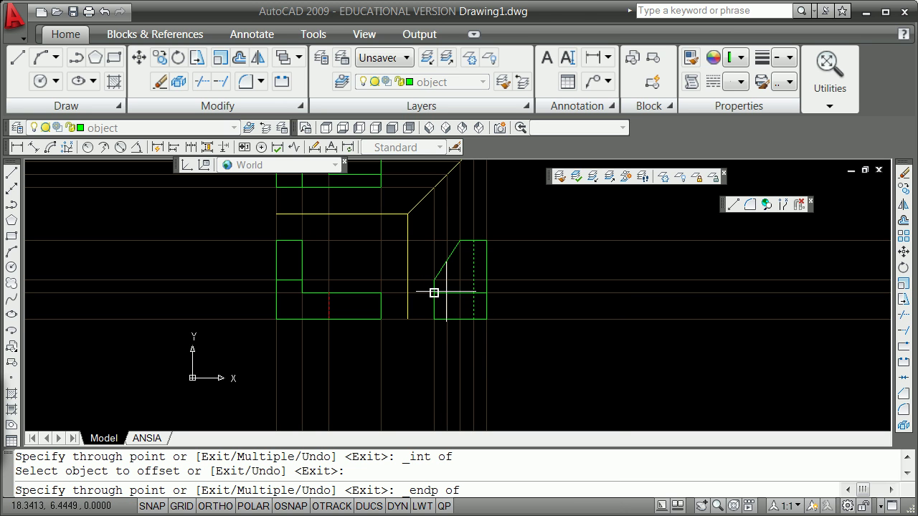
pyautogui.click(545, 352)
pyautogui.keyDown('shift'); pyautogui.rightClick(524, 351); pyautogui.keyUp('shift')
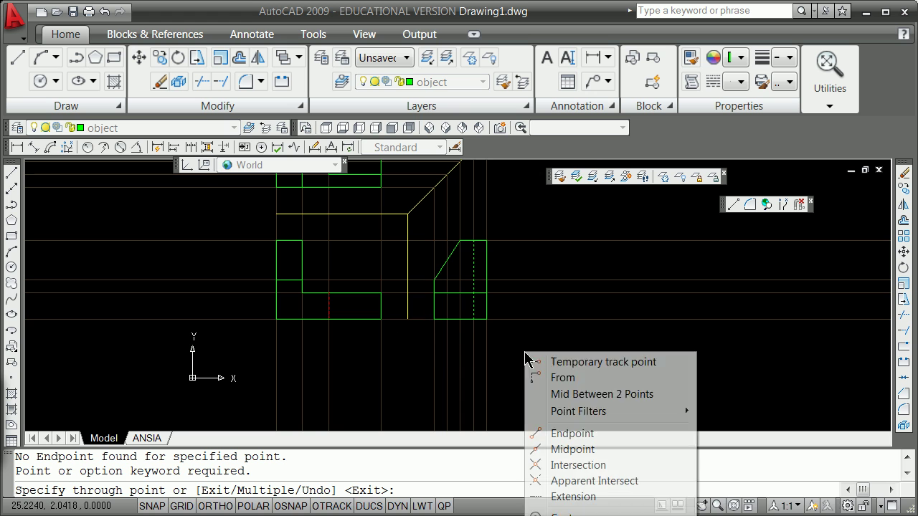
pyautogui.click(594, 464)
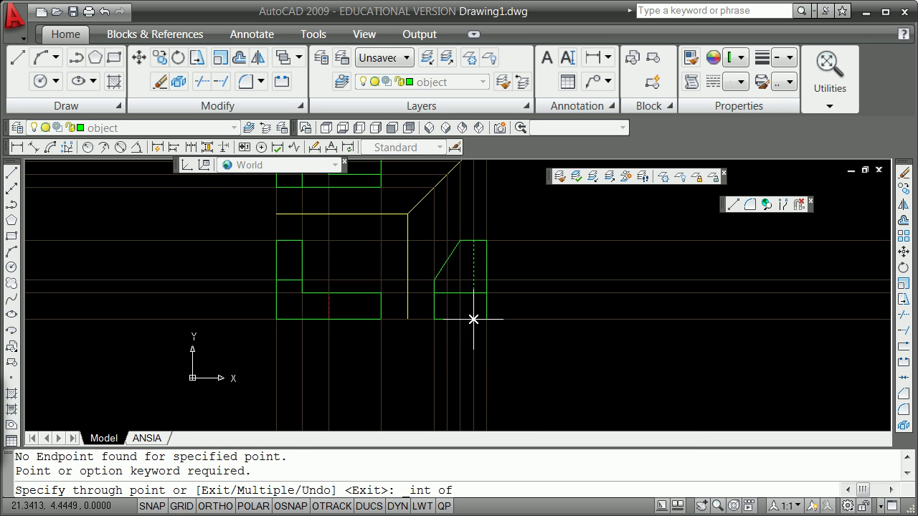
pyautogui.click(446, 293)
pyautogui.press('Return')
# Step: Trim the new vertical lines at the side view's horizontal edge so they run only below it
pyautogui.write('tri')
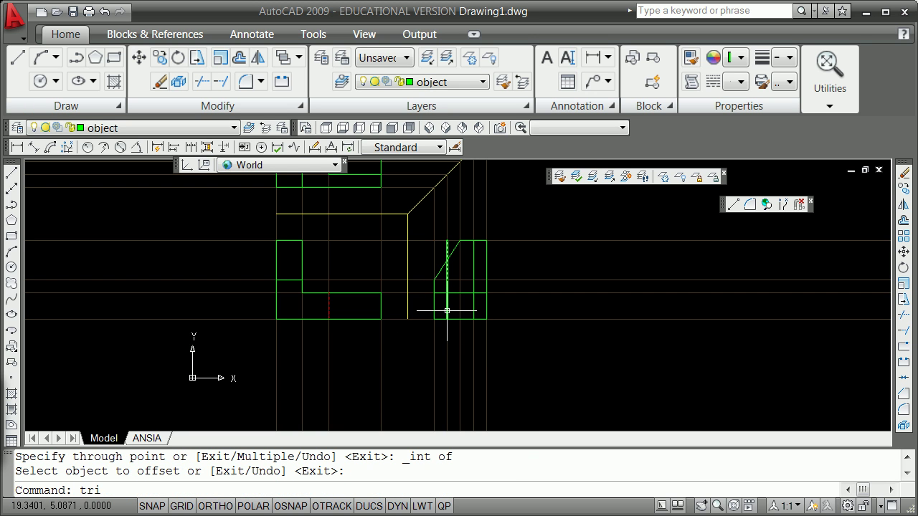
pyautogui.write('m')
pyautogui.press('Return')
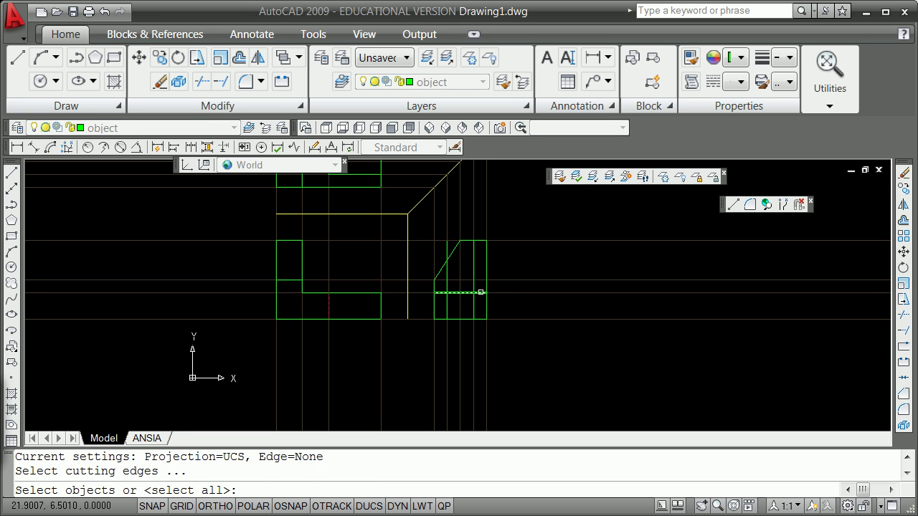
pyautogui.click(480, 293)
pyautogui.press('Return')
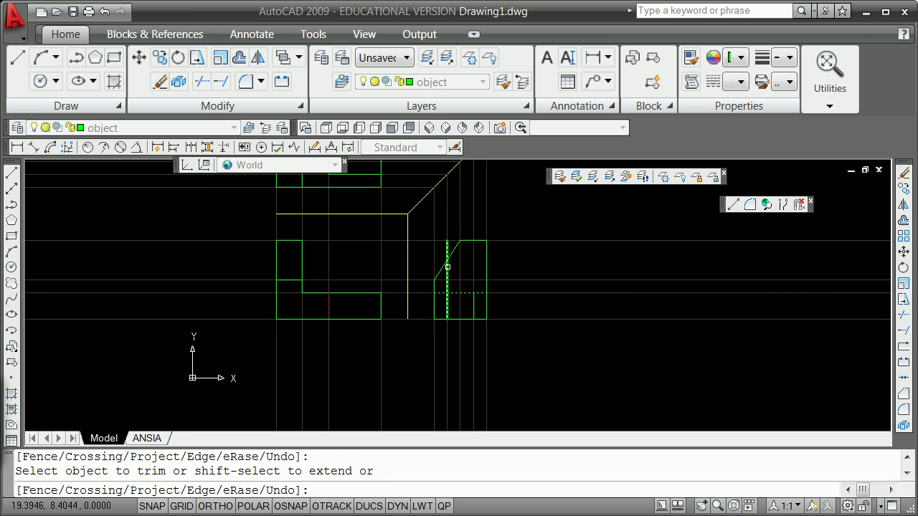
pyautogui.press('Return')
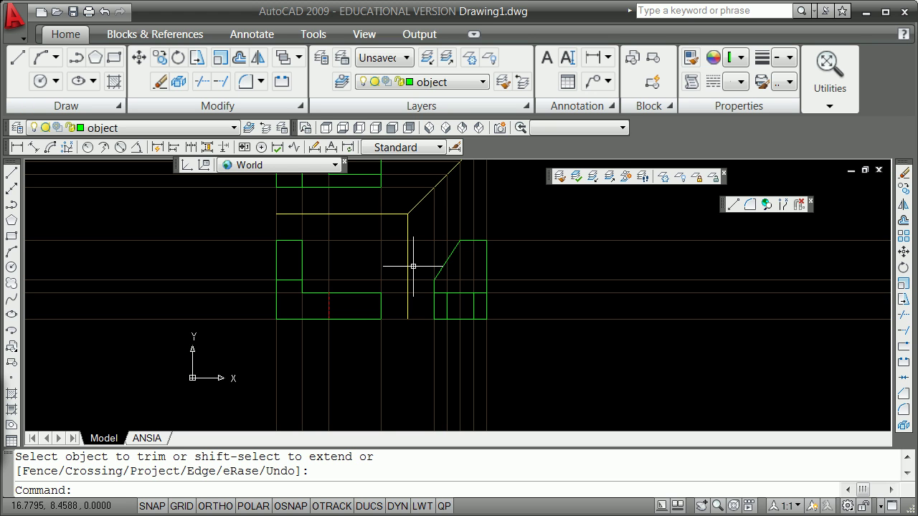
# Step: Trim the stray vertical segment from the top view's notch, using its horizontal line as cutting edge
pyautogui.scroll(-4, 446, 263)
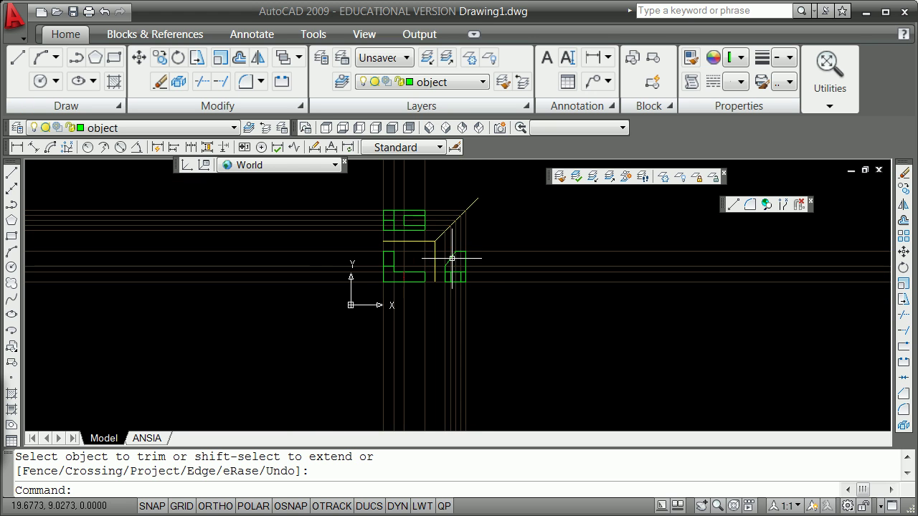
pyautogui.scroll(2, 467, 200)
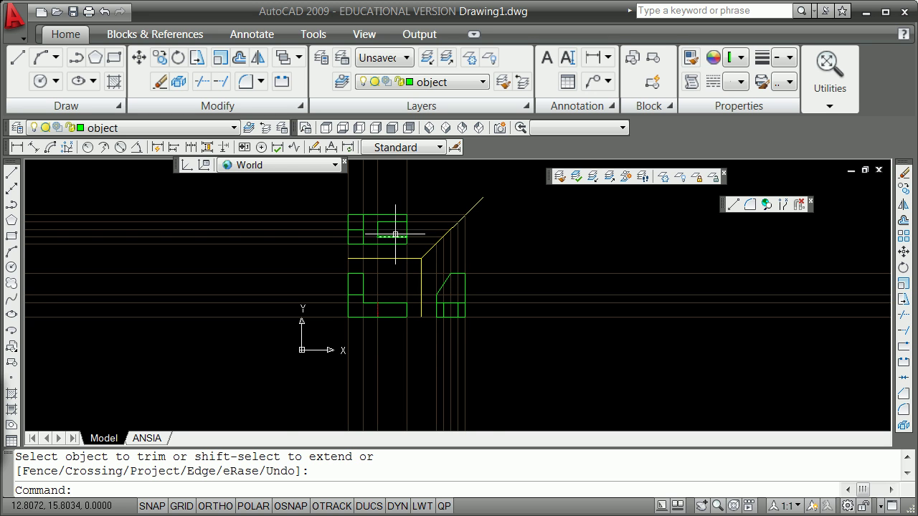
pyautogui.scroll(2, 405, 229)
pyautogui.scroll(2, 405, 228)
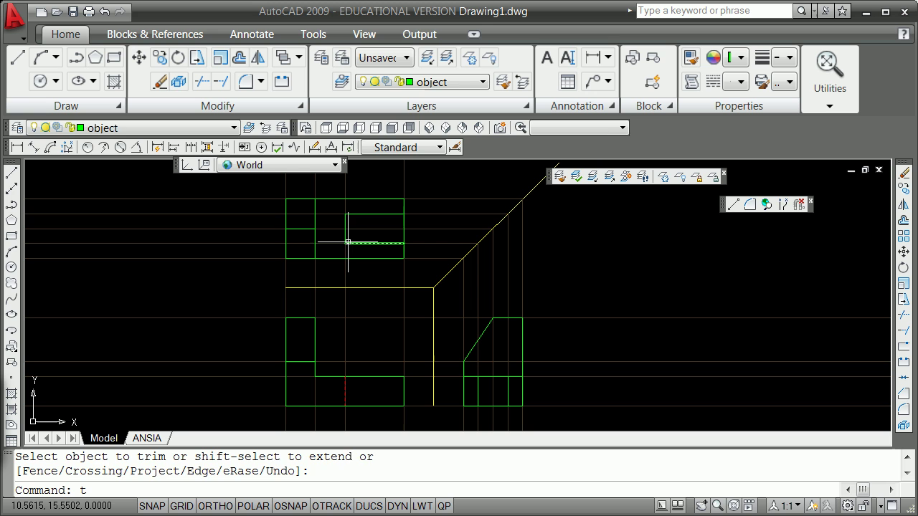
pyautogui.press('Return')
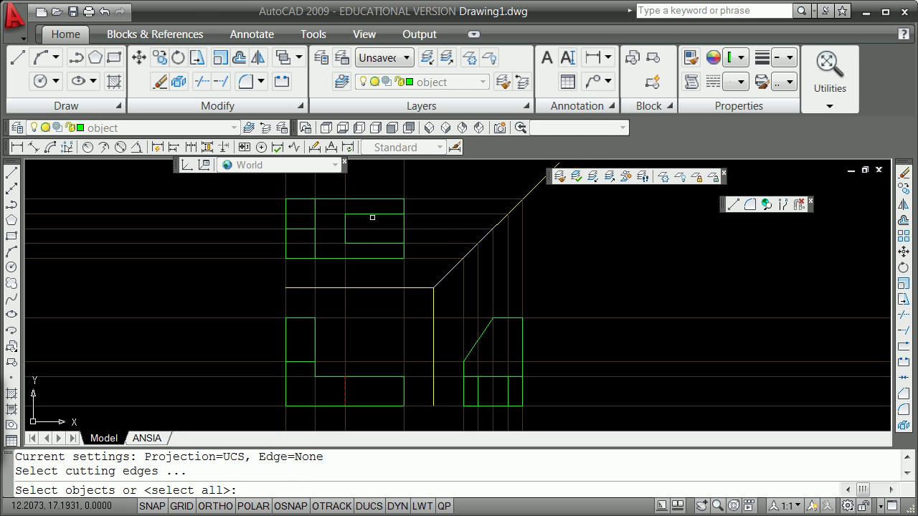
pyautogui.click(377, 213)
pyautogui.press('Return')
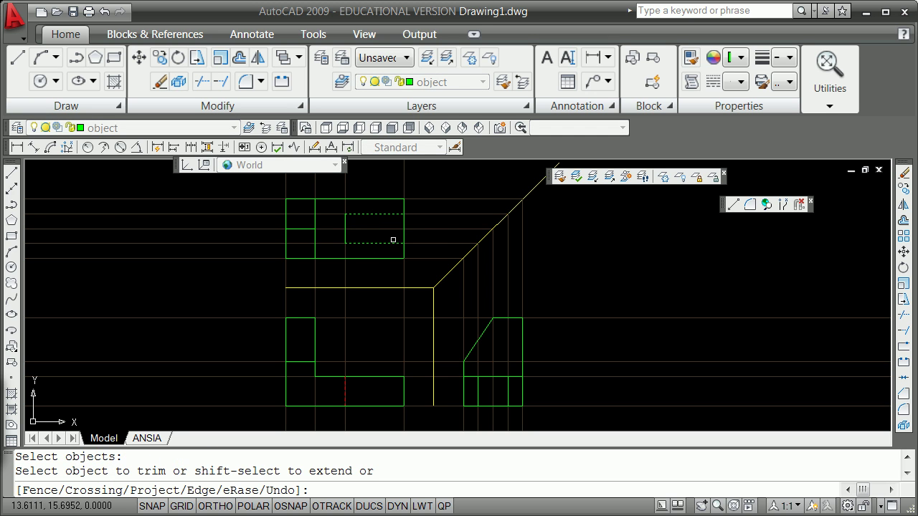
pyautogui.click(405, 235)
pyautogui.press('Return')
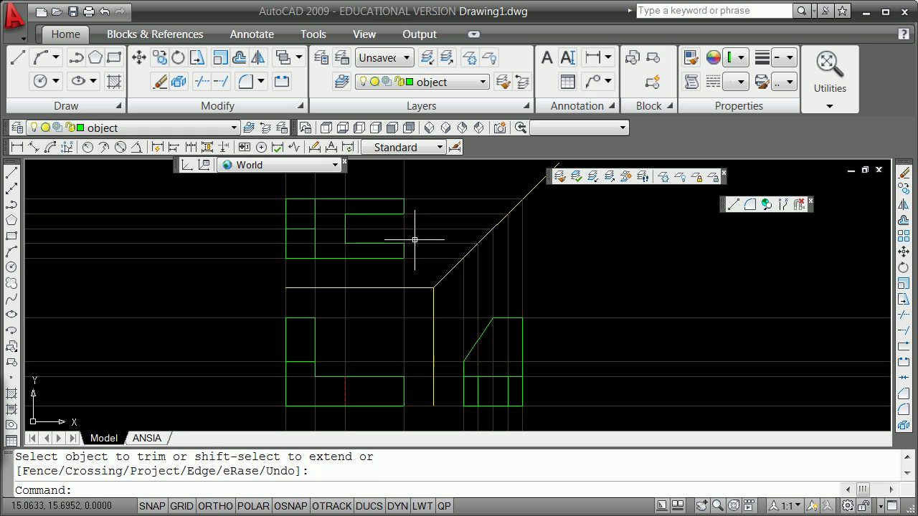
pyautogui.scroll(-4, 410, 245)
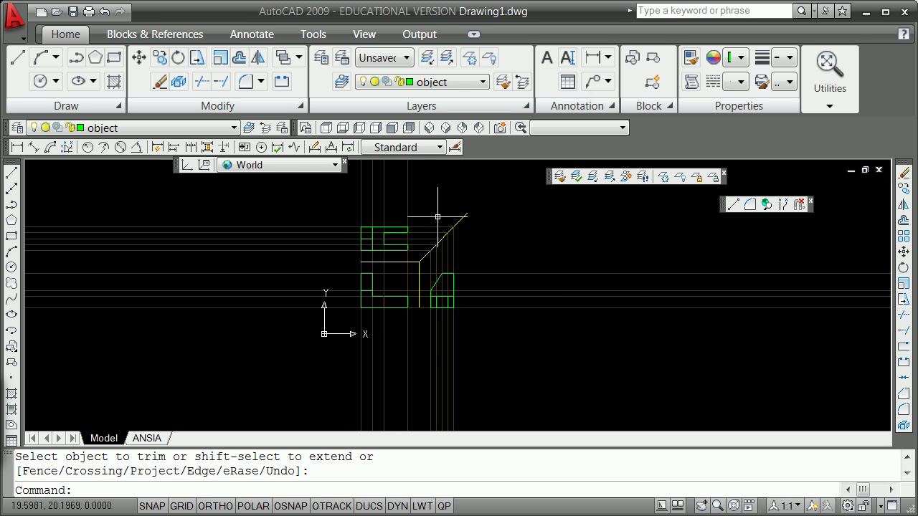
pyautogui.scroll(3, 438, 215)
pyautogui.scroll(-2, 437, 215)
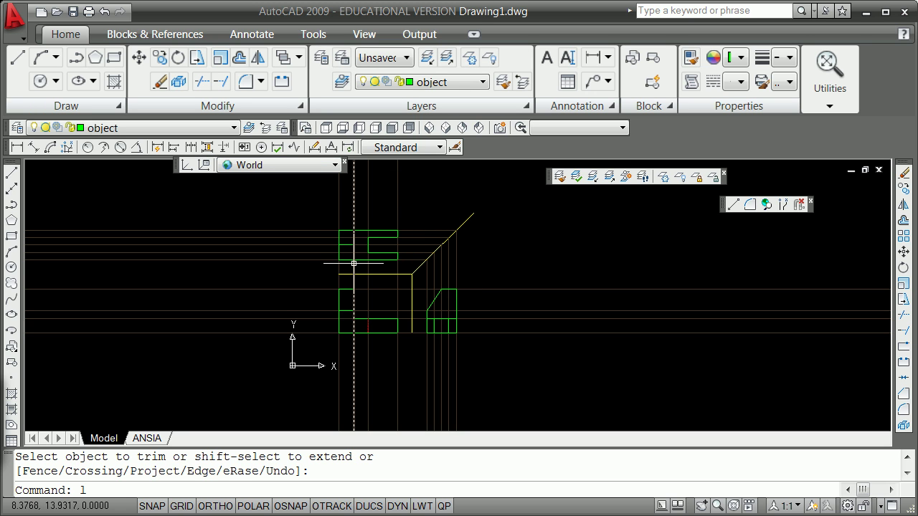
# Step: Freeze the projectionlines layer to hide the construction lines
pyautogui.press('Return')
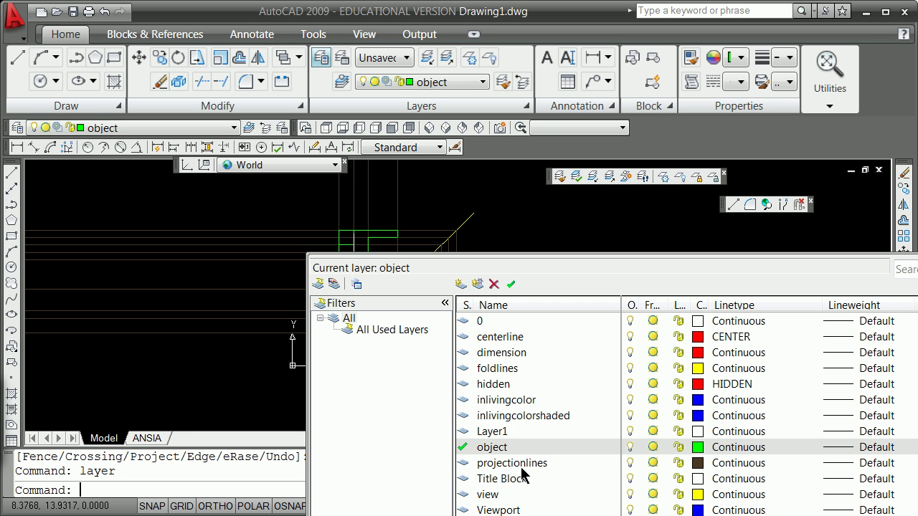
pyautogui.click(696, 464)
pyautogui.click(624, 436)
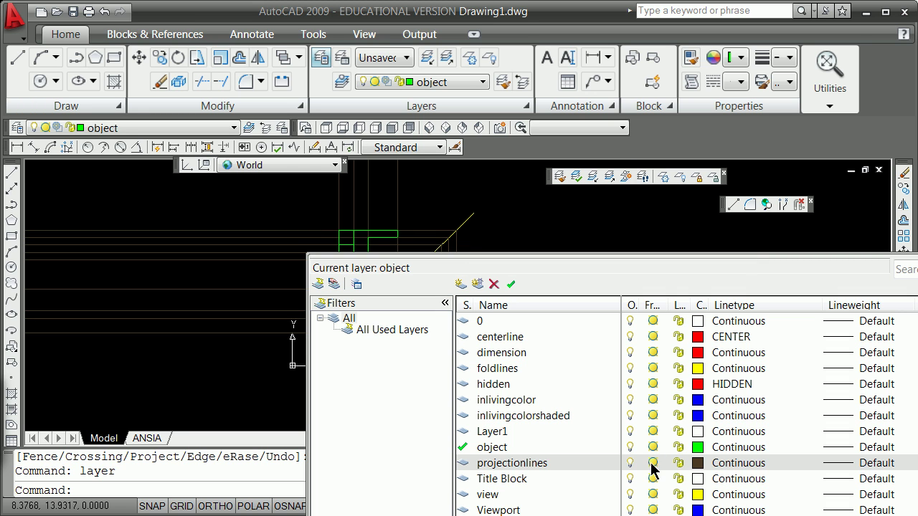
pyautogui.click(651, 462)
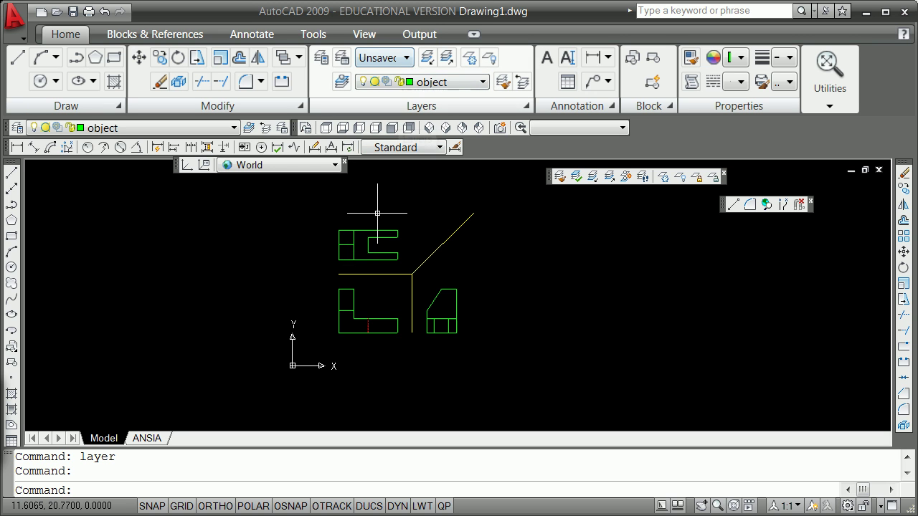
# Step: Save the current layer settings into the plotview layer state, overwriting it
pyautogui.click(283, 128)
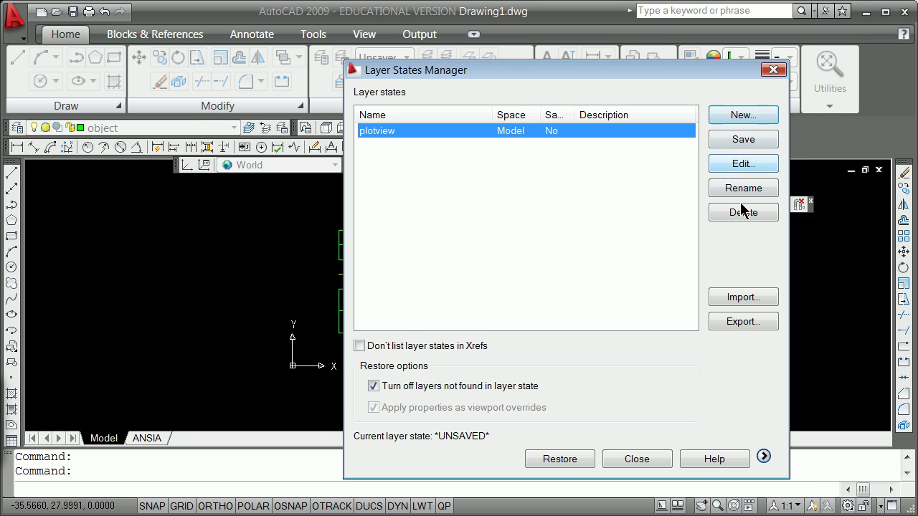
pyautogui.click(744, 142)
pyautogui.click(562, 318)
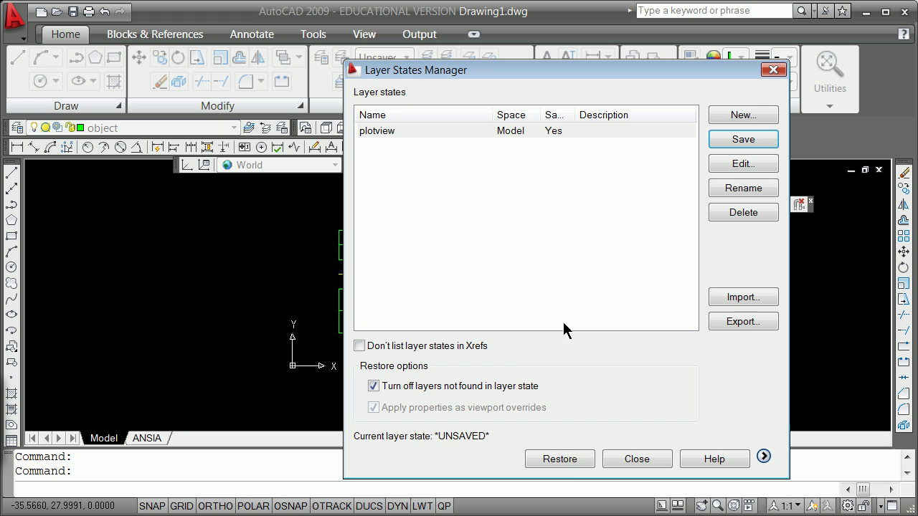
pyautogui.click(629, 461)
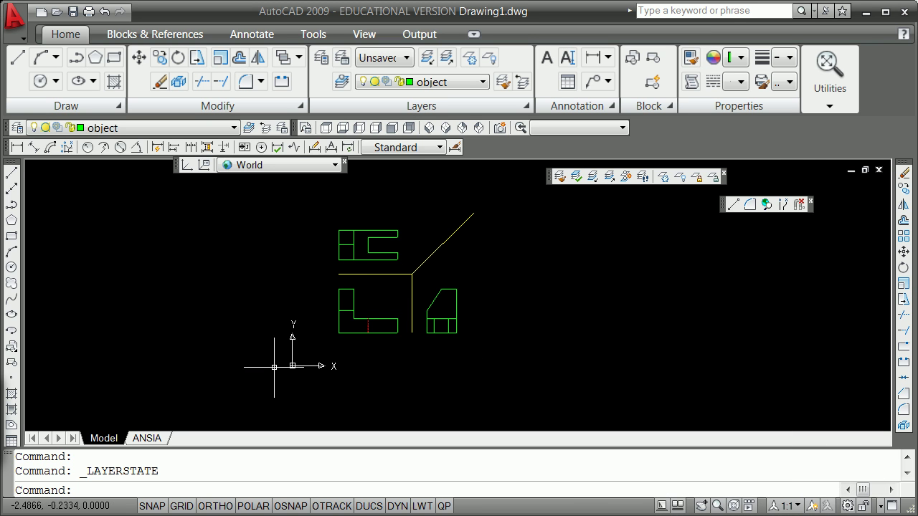
# Step: Make view the current layer and draw a @1.62,1 rectangle below-left of the front view
pyautogui.click(235, 128)
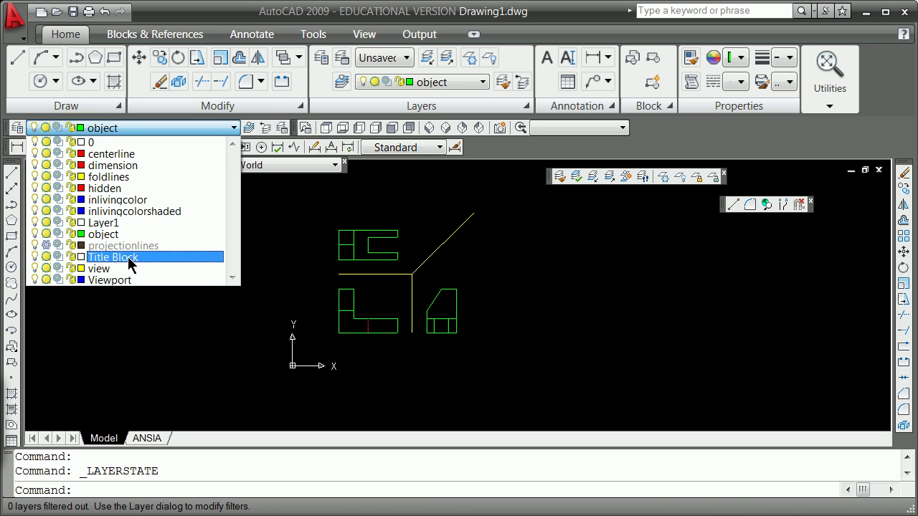
pyautogui.click(136, 269)
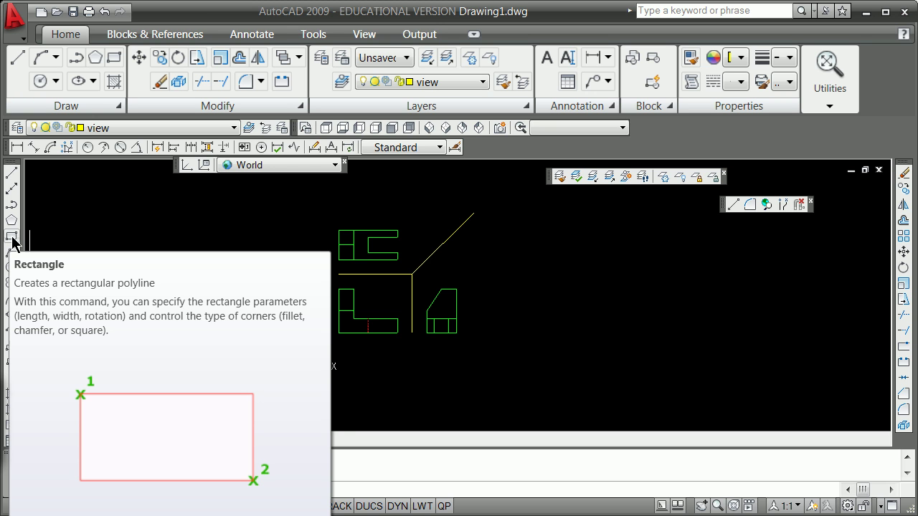
pyautogui.click(12, 241)
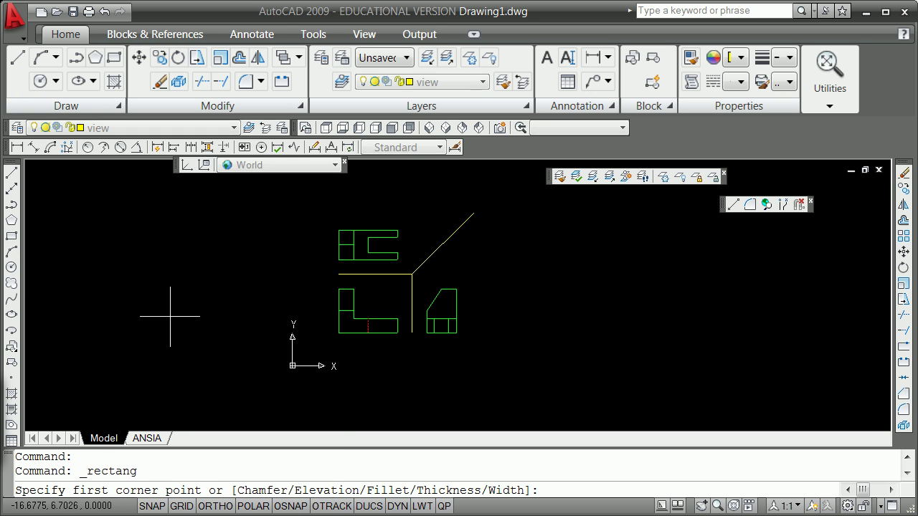
pyautogui.click(324, 342)
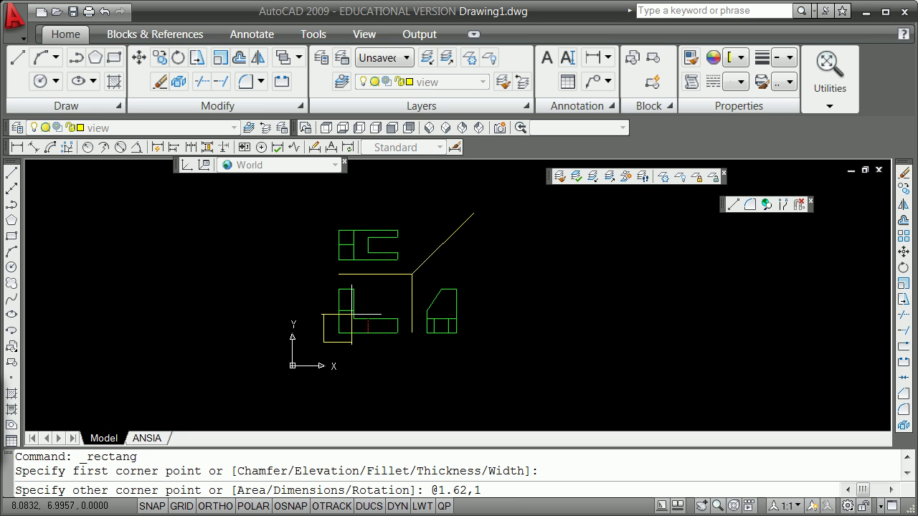
pyautogui.write('@1.62,1')
pyautogui.press('Return')
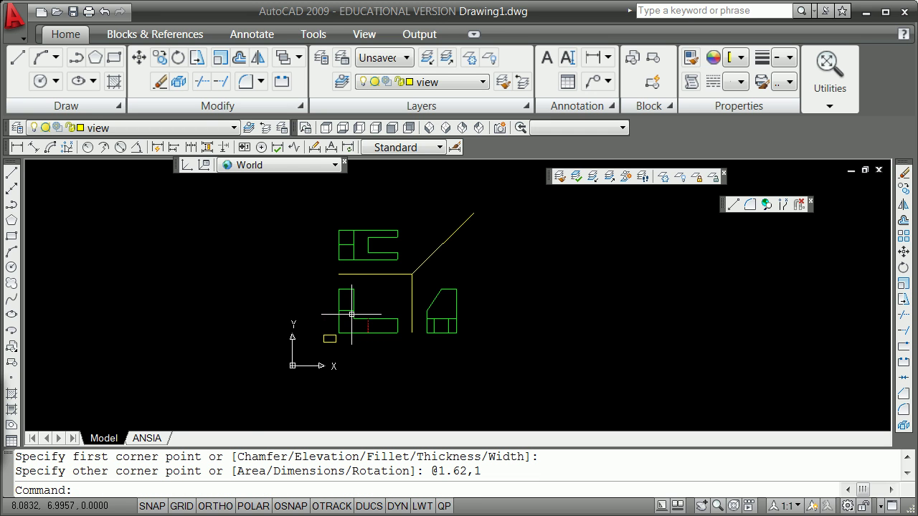
pyautogui.scroll(3, 329, 312)
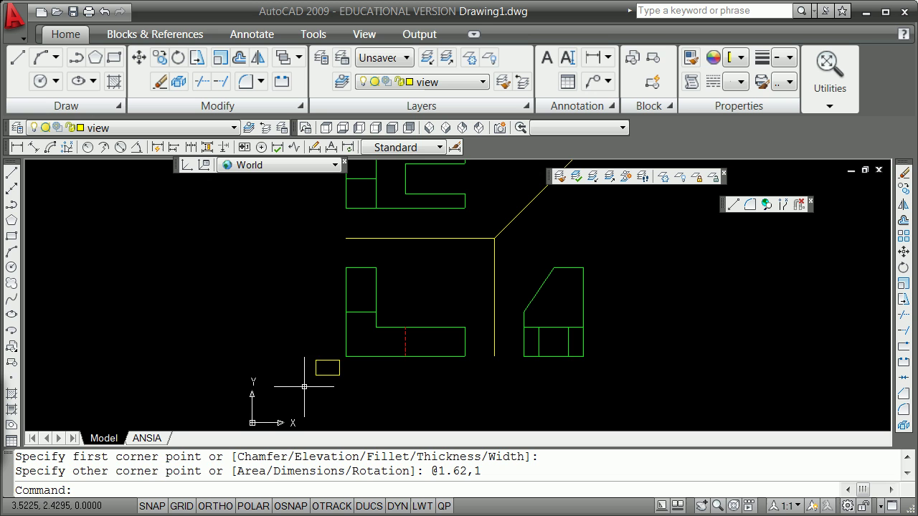
# Step: Grip-scale the small rectangle by 6 from its bottom-left corner
pyautogui.click(327, 371)
pyautogui.click(314, 374)
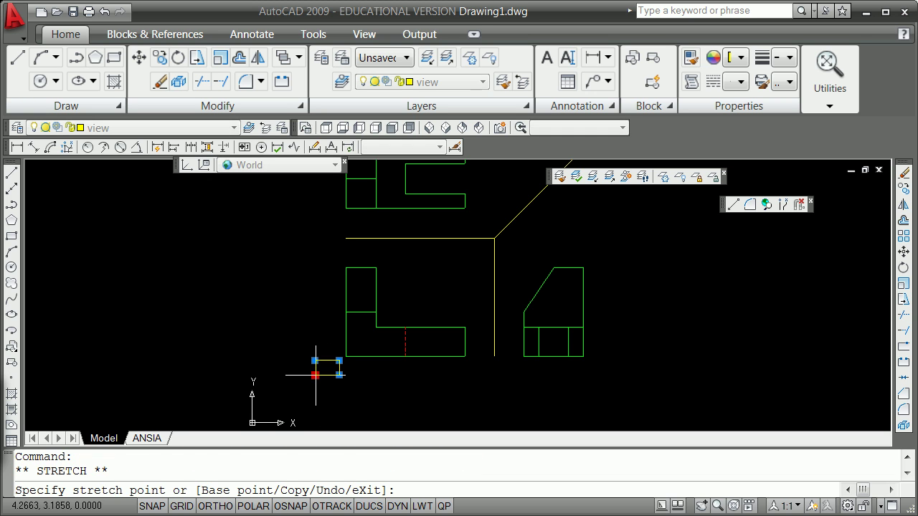
pyautogui.press('space')
pyautogui.press('space')
pyautogui.press('space')
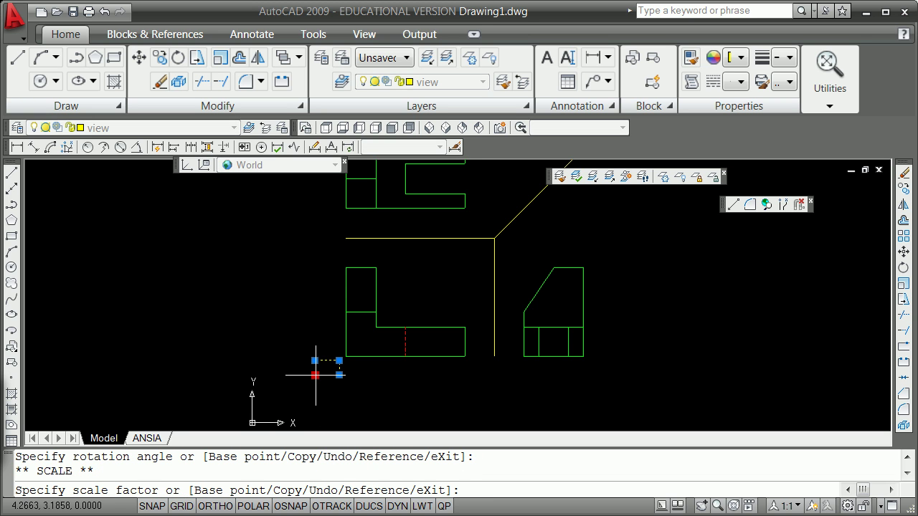
pyautogui.press('Return')
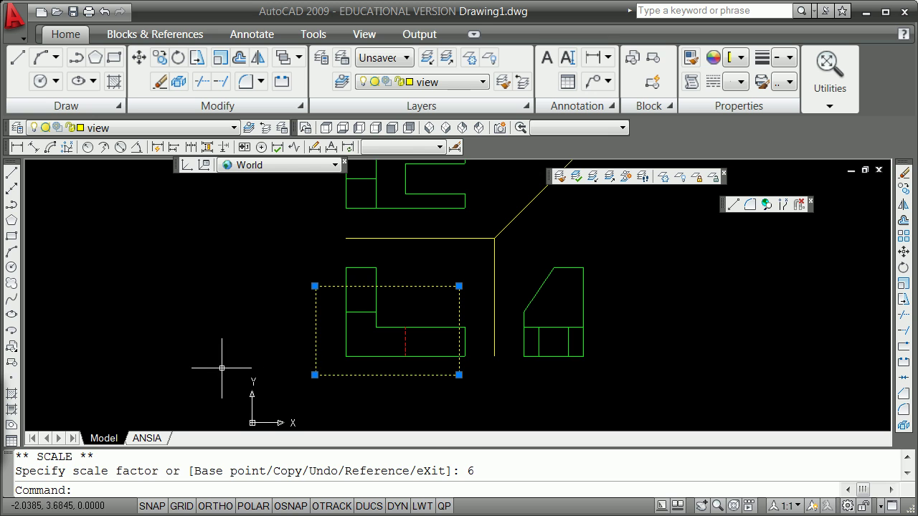
pyautogui.press('Escape')
# Step: Scale the rectangle by a further 3 so it frames all three views, then begin a named view
pyautogui.click(315, 375)
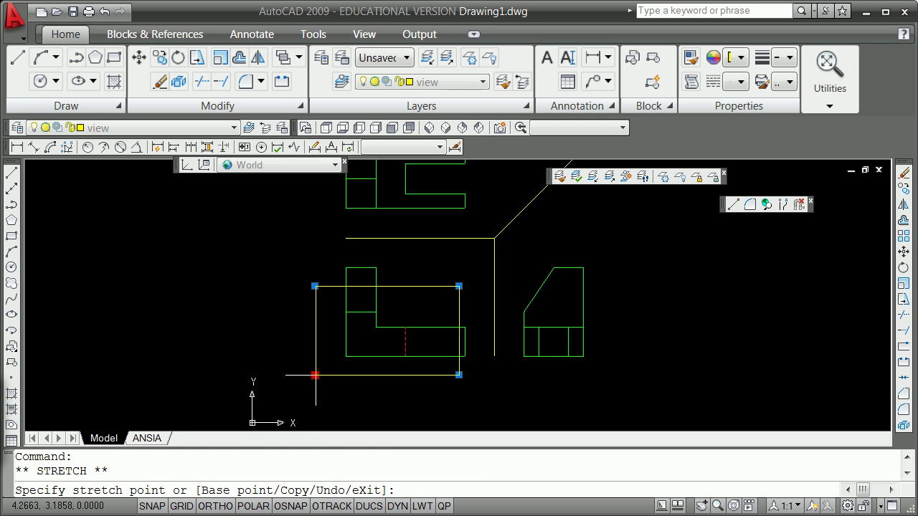
pyautogui.press('space')
pyautogui.press('space')
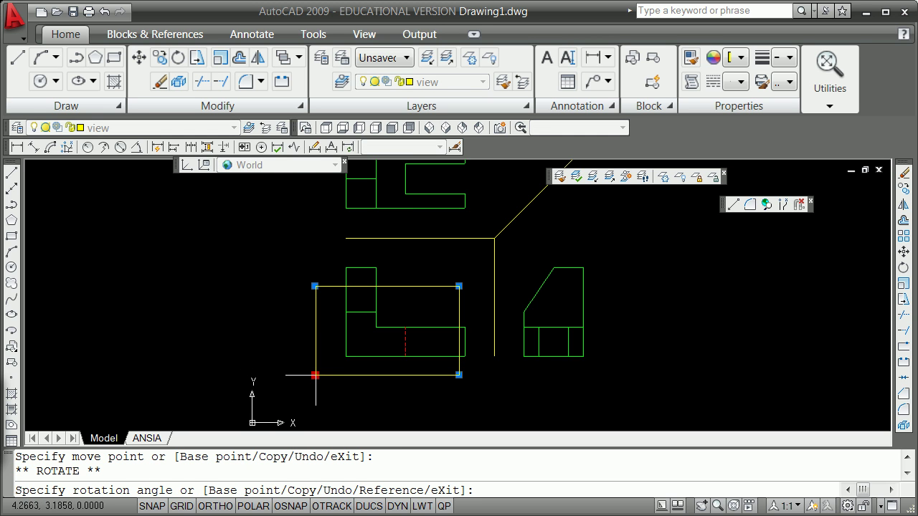
pyautogui.press('space')
pyautogui.press('Return')
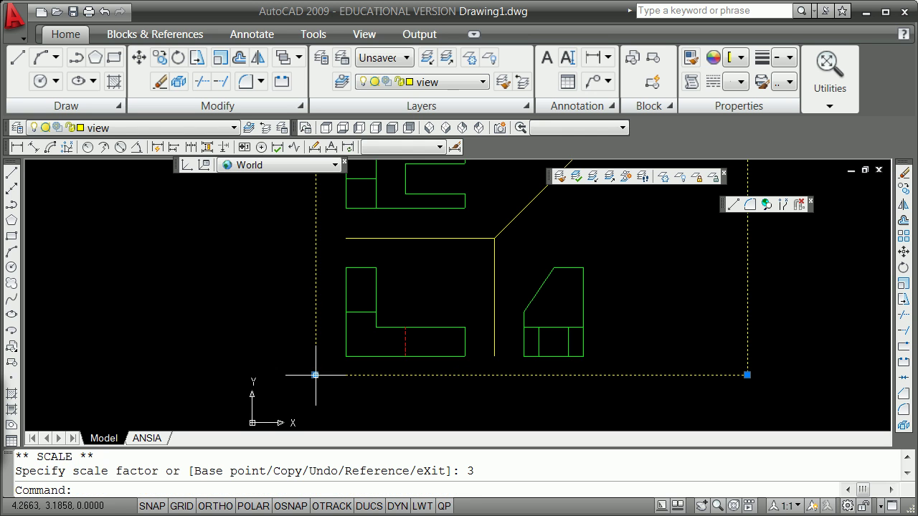
pyautogui.scroll(-4, 316, 375)
pyautogui.press('Escape')
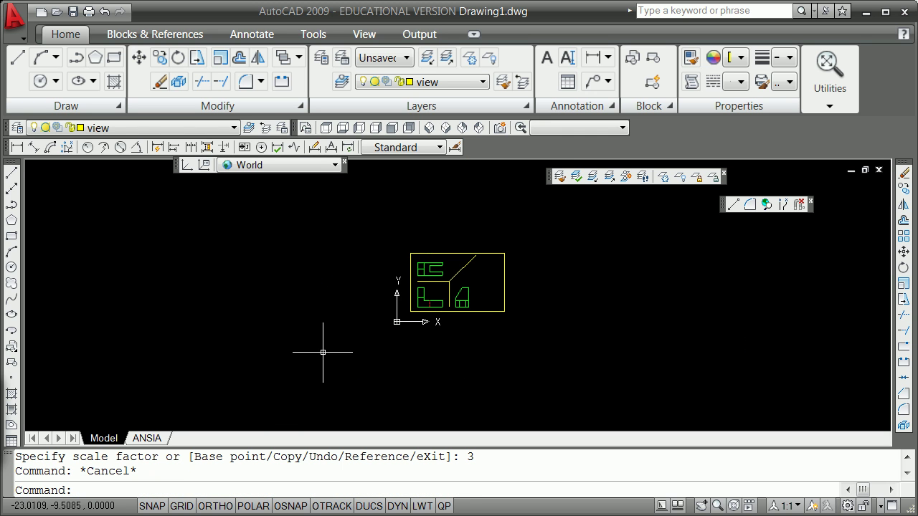
pyautogui.scroll(3, 445, 284)
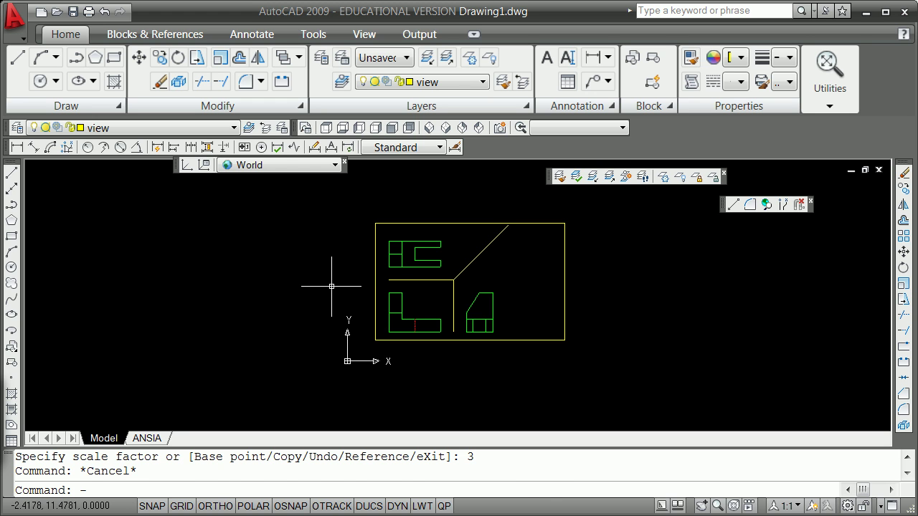
pyautogui.write('v')
pyautogui.press('Return')
# Step: Save a windowed view named 'plotview' between the rectangle's bottom-left and top-right endpoints
pyautogui.write('w')
pyautogui.press('Return')
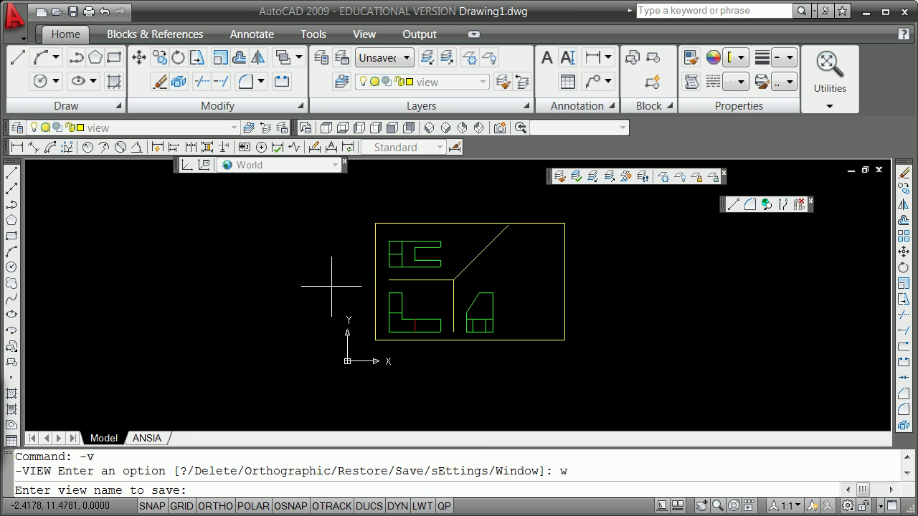
pyautogui.write('plotiv')
pyautogui.press('BackSpace')
pyautogui.write('view')
pyautogui.press('Return')
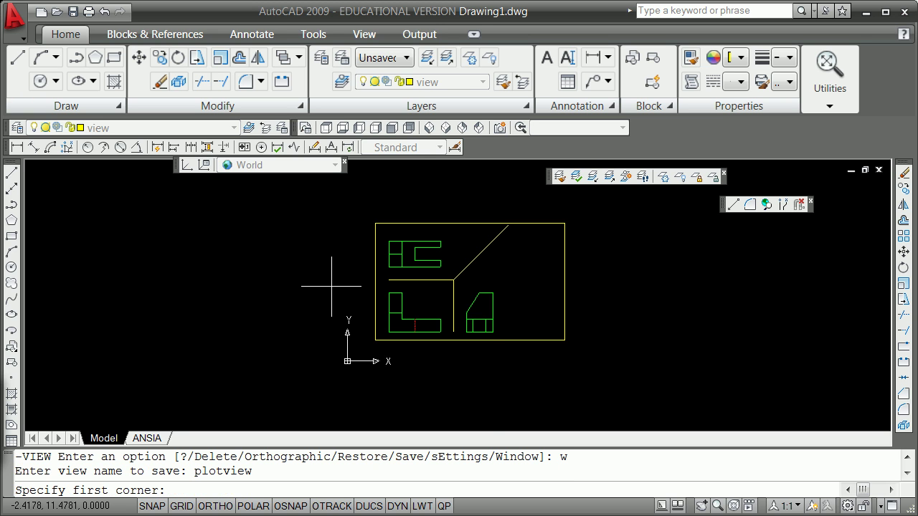
pyautogui.keyDown('shift'); pyautogui.rightClick(324, 287); pyautogui.keyUp('shift')
pyautogui.click(411, 380)
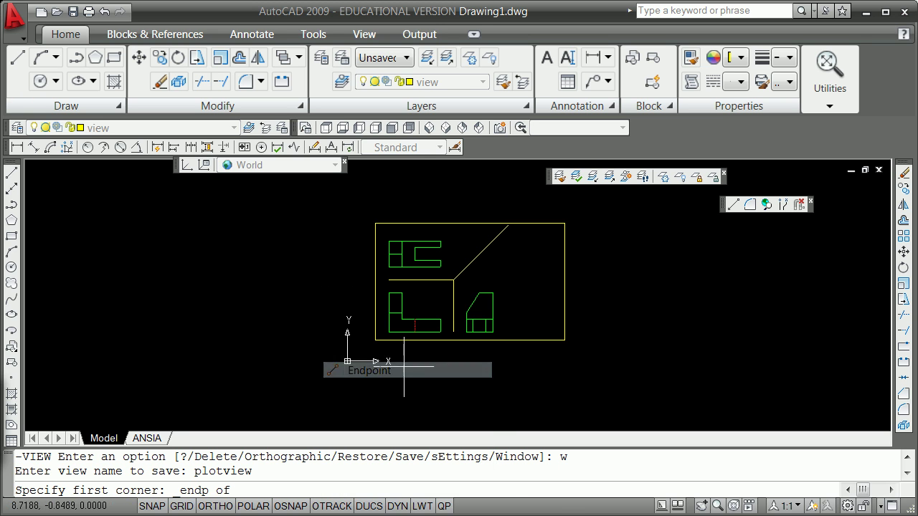
pyautogui.click(376, 340)
pyautogui.keyDown('shift'); pyautogui.rightClick(595, 247); pyautogui.keyUp('shift')
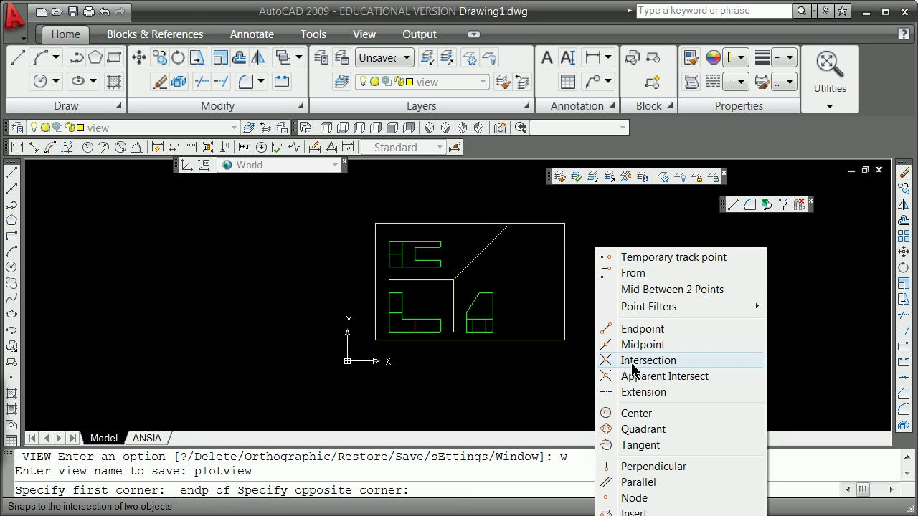
pyautogui.click(657, 332)
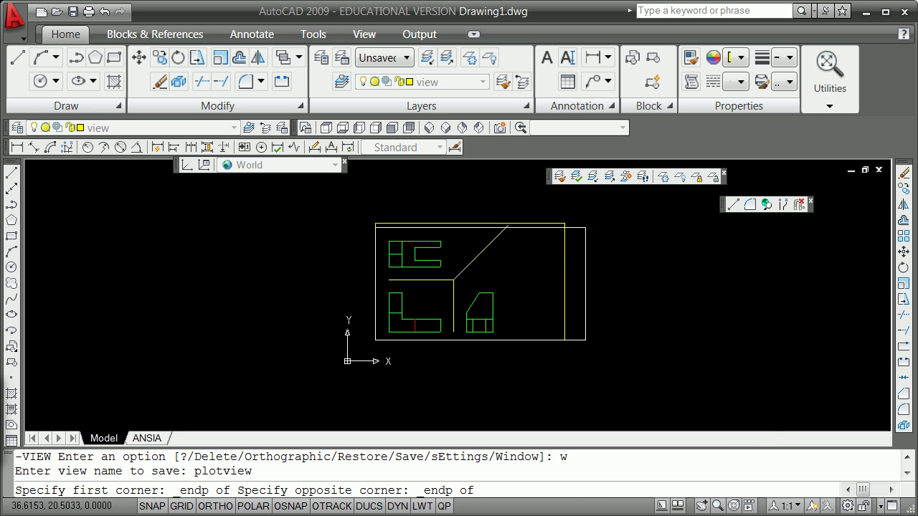
pyautogui.click(565, 223)
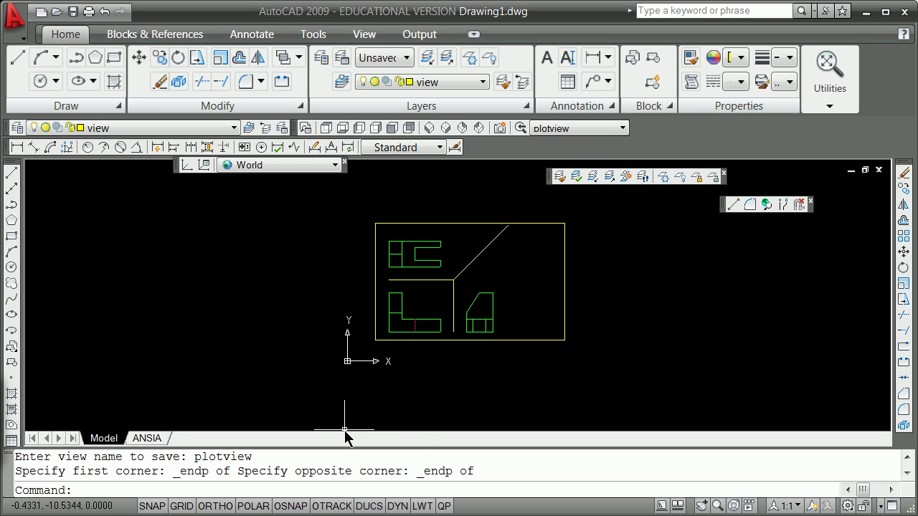
# Step: On the ANSIA layout sheet, erase the existing viewport border
pyautogui.click(147, 438)
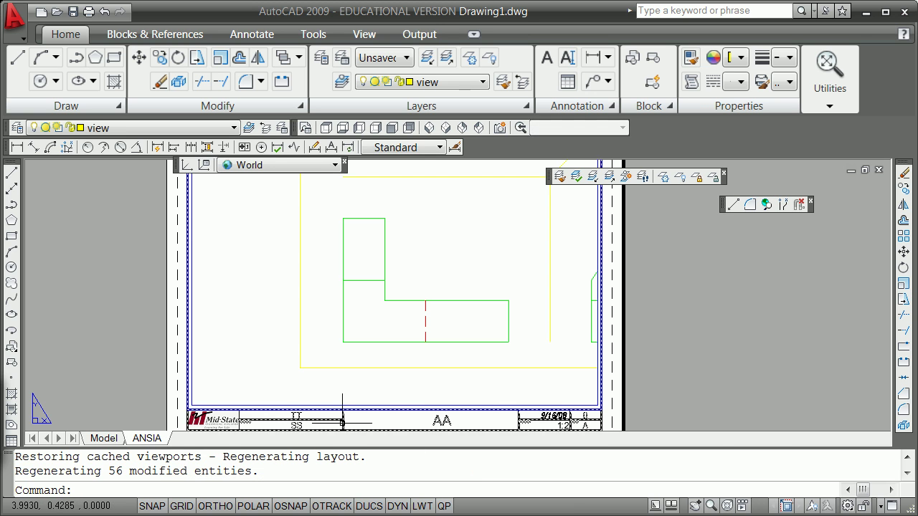
pyautogui.scroll(-2, 376, 411)
pyautogui.scroll(2, 492, 373)
pyautogui.scroll(-2, 473, 388)
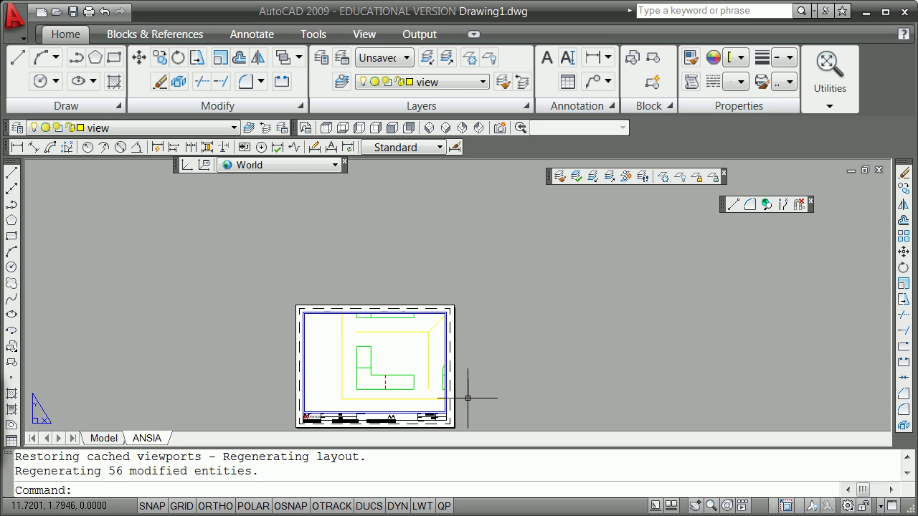
pyautogui.scroll(1, 457, 403)
pyautogui.write('e')
pyautogui.press('Return')
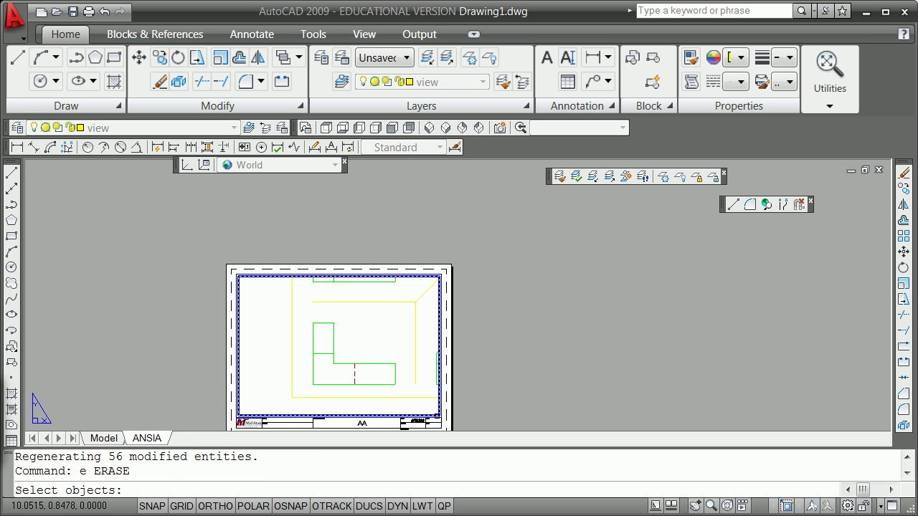
pyautogui.click(436, 418)
pyautogui.press('Return')
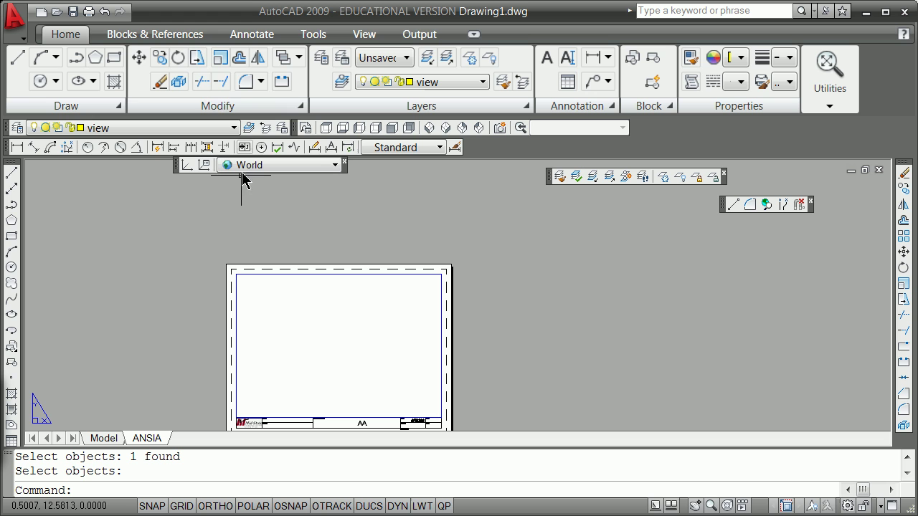
# Step: Make Viewport the current layer and draw a 1.62 by 1 rectangle from the title-block corner
pyautogui.click(231, 127)
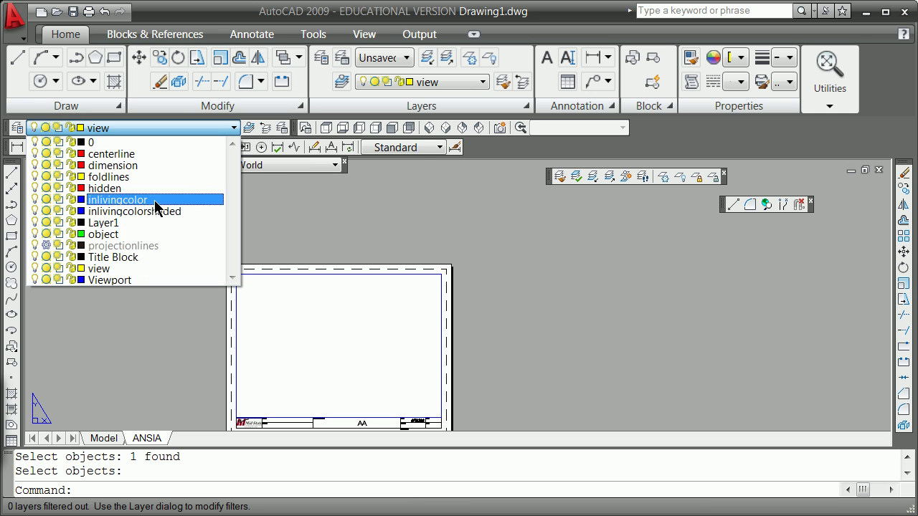
pyautogui.click(126, 280)
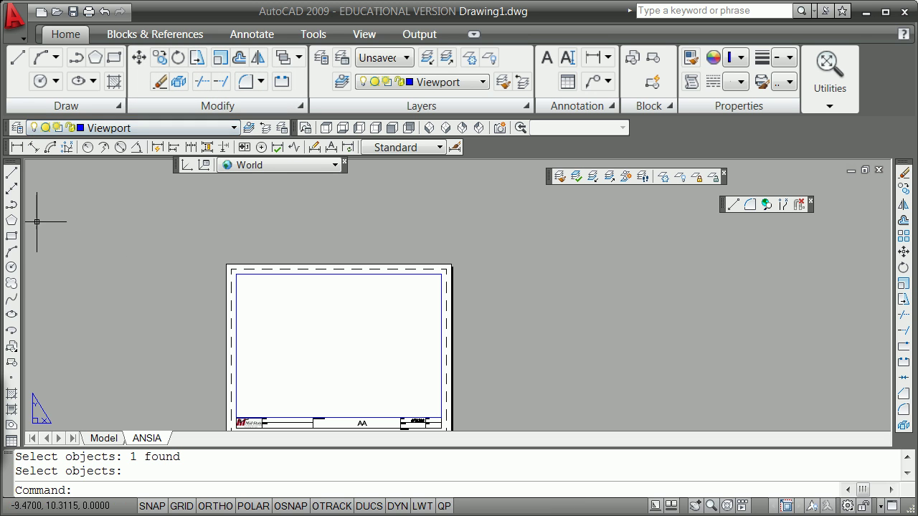
pyautogui.click(11, 236)
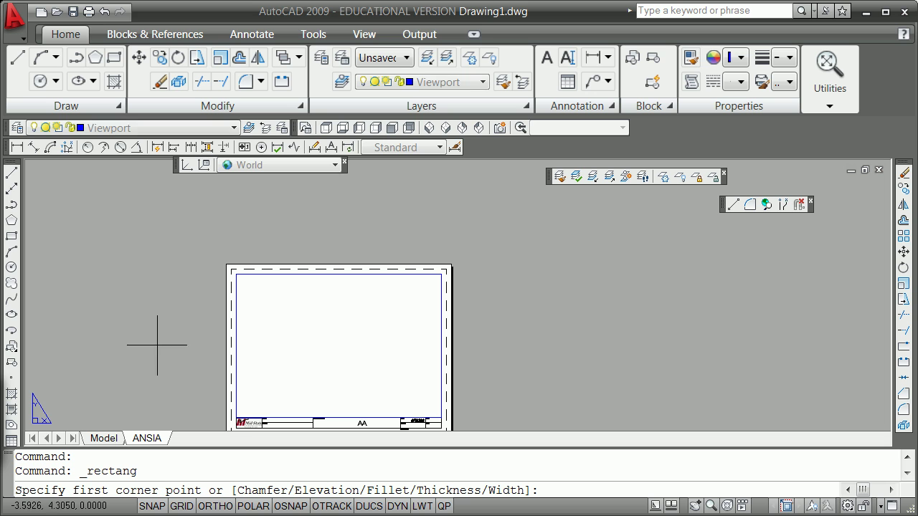
pyautogui.click(239, 415)
pyautogui.write('@1.62,')
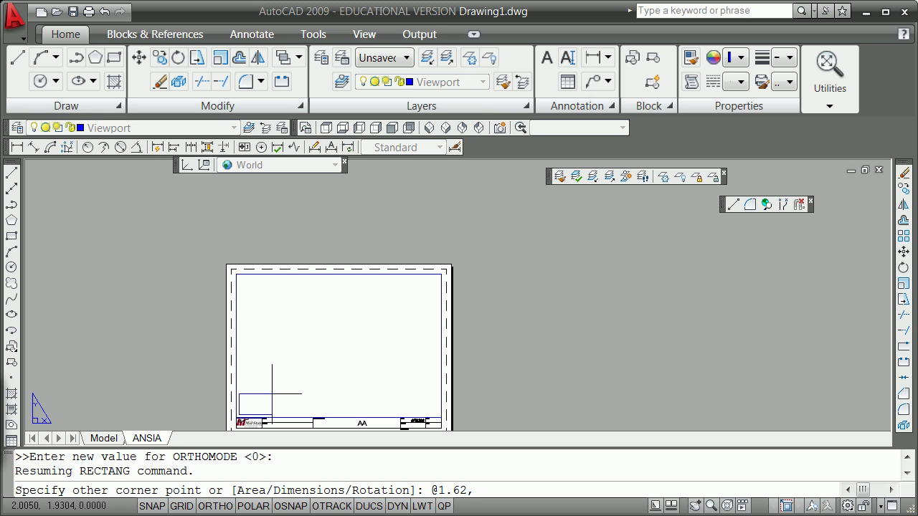
pyautogui.write('1')
pyautogui.press('Return')
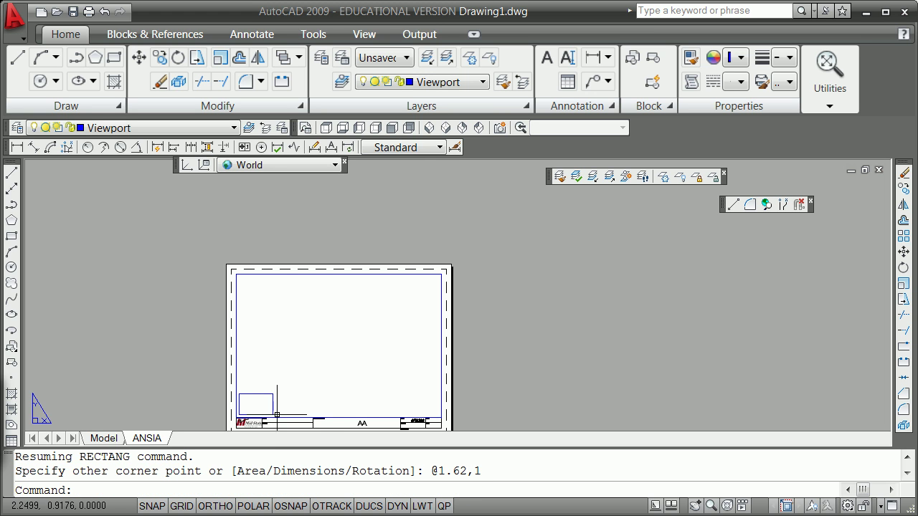
pyautogui.scroll(-1, 269, 400)
pyautogui.scroll(2, 240, 404)
# Step: Grip-scale the rectangle by 6 from its lower-left corner to fill the sheet's drawing area
pyautogui.click(284, 419)
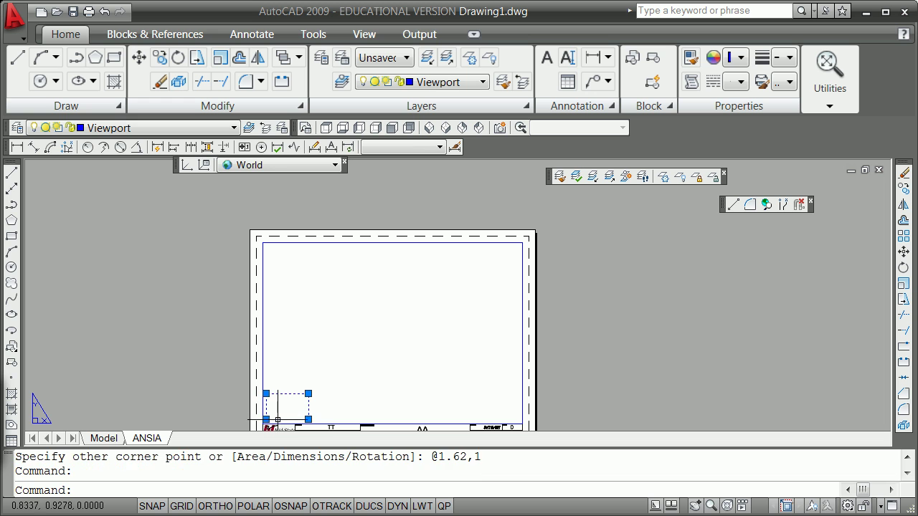
pyautogui.click(266, 420)
pyautogui.press('space')
pyautogui.press('space')
pyautogui.press('space')
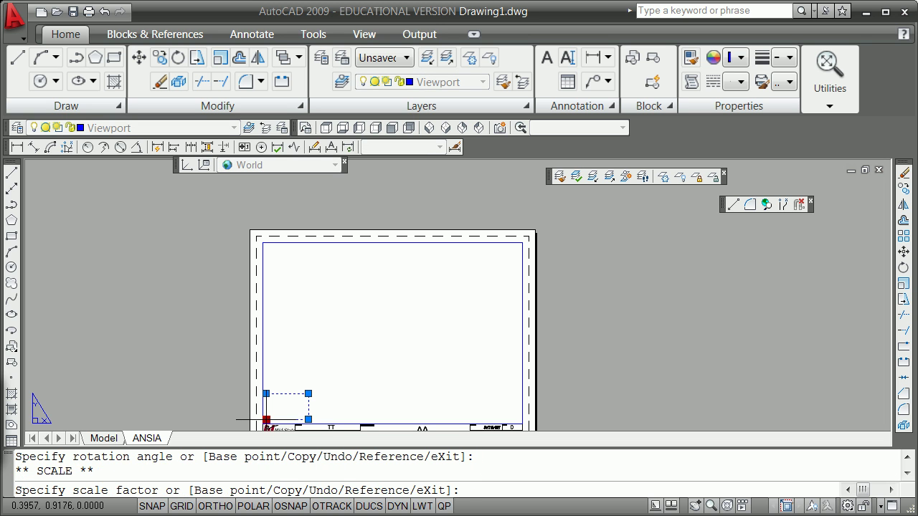
pyautogui.press('Return')
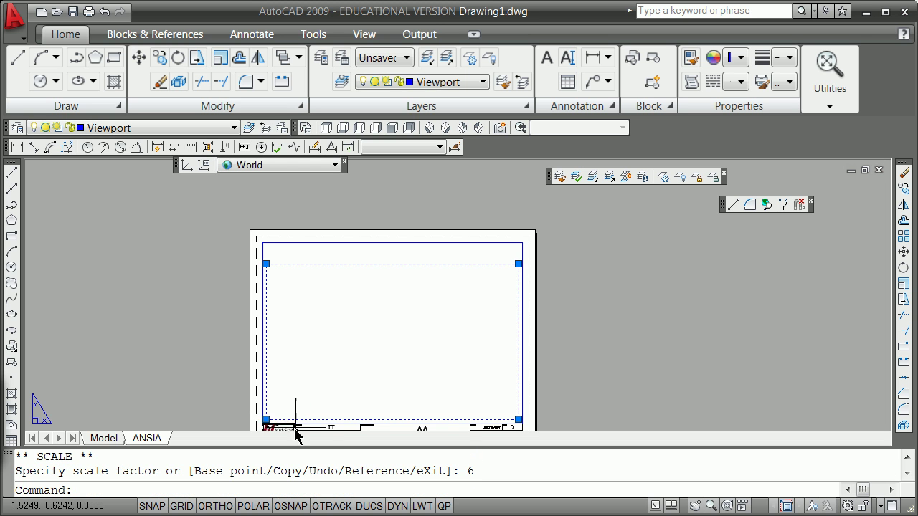
pyautogui.press('Escape')
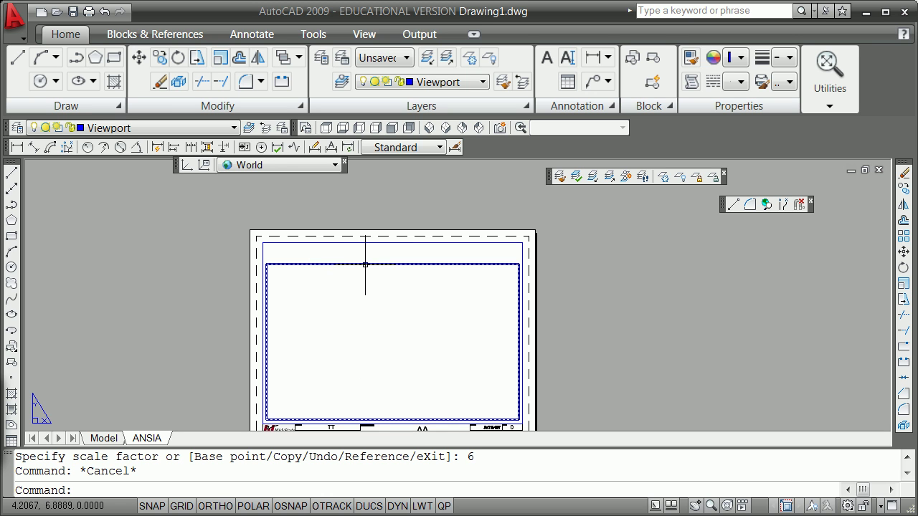
pyautogui.moveTo(365, 265)
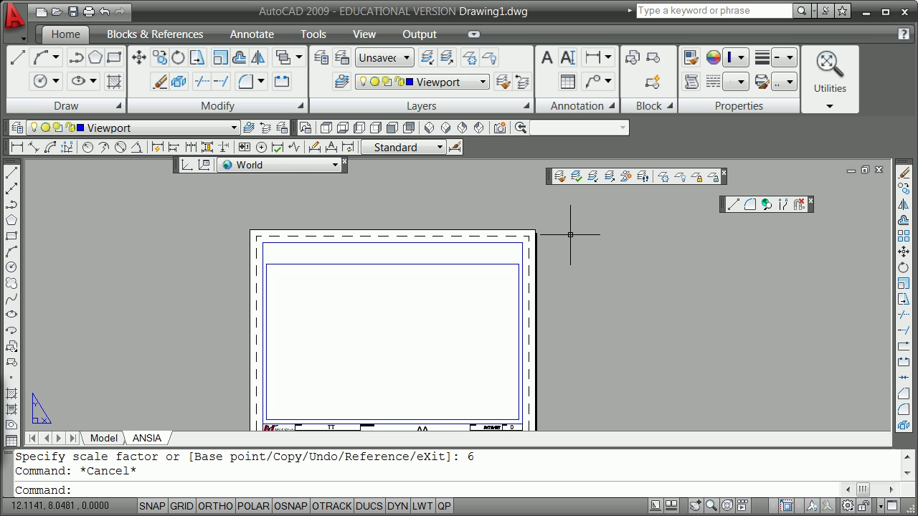
# Step: Convert the rectangle on the ANSIA layout into a viewport with MVIEW's Object option
pyautogui.write('view')
pyautogui.press('Return')
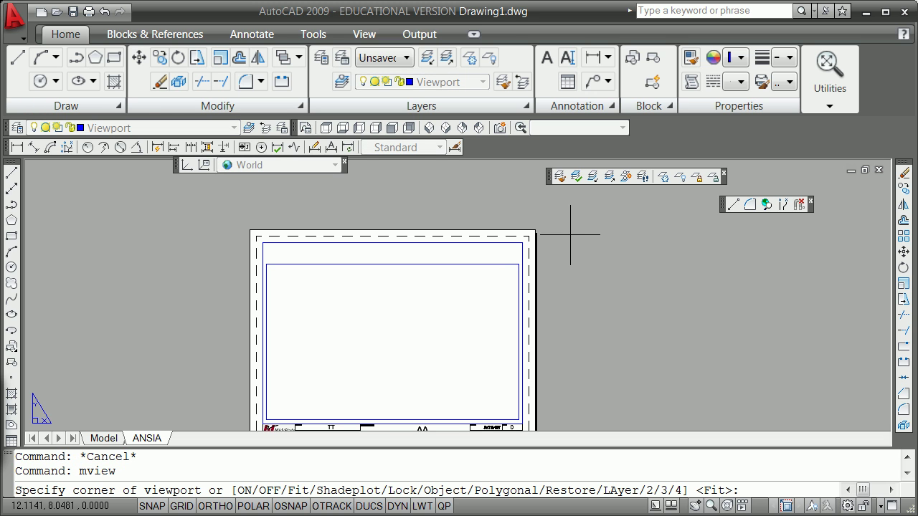
pyautogui.write('o')
pyautogui.press('Return')
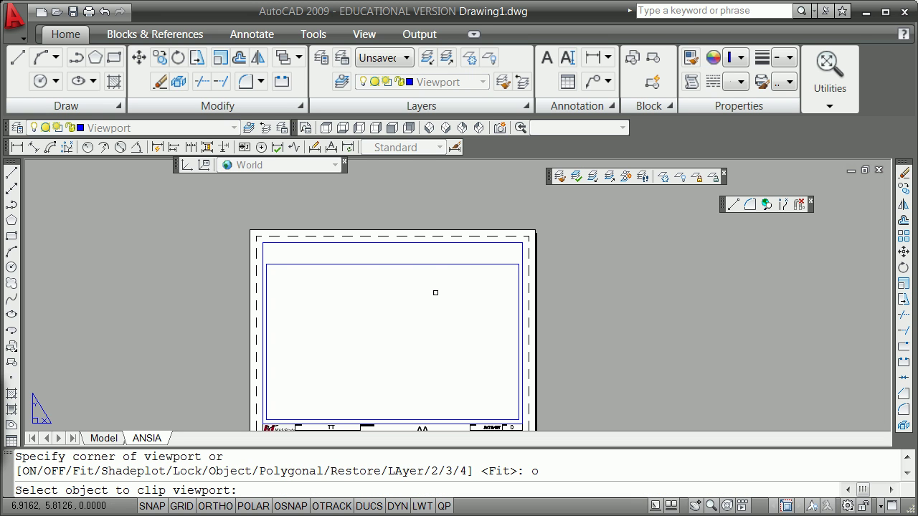
pyautogui.click(448, 267)
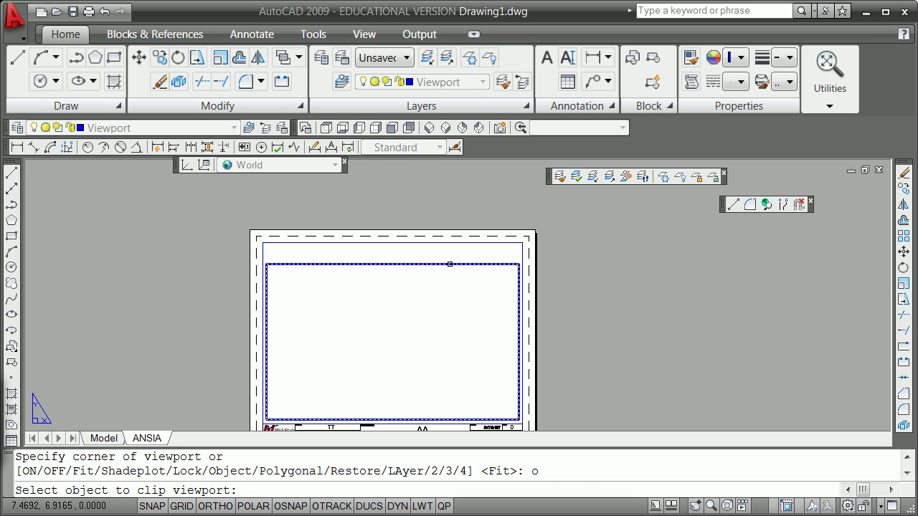
pyautogui.click(642, 276)
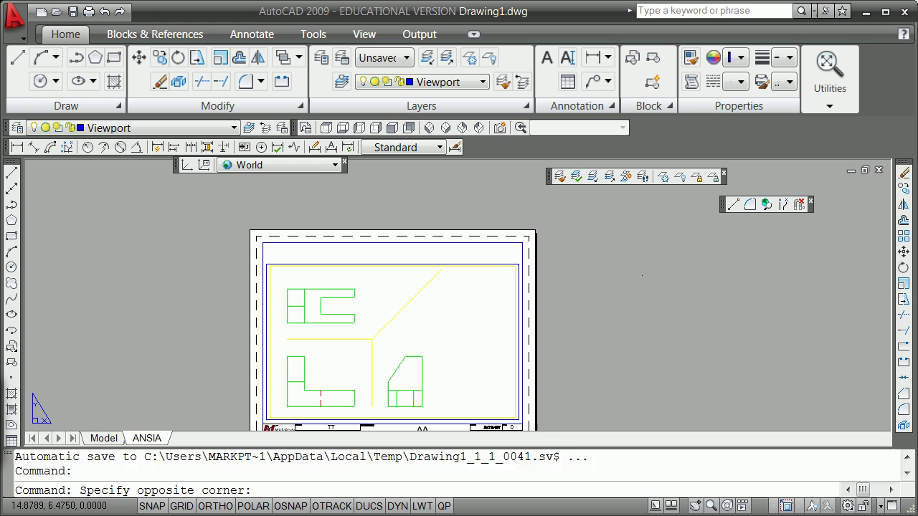
pyautogui.click(642, 276)
# Step: Restore the saved plotview view into the new viewport, then return to paper space
pyautogui.write('v')
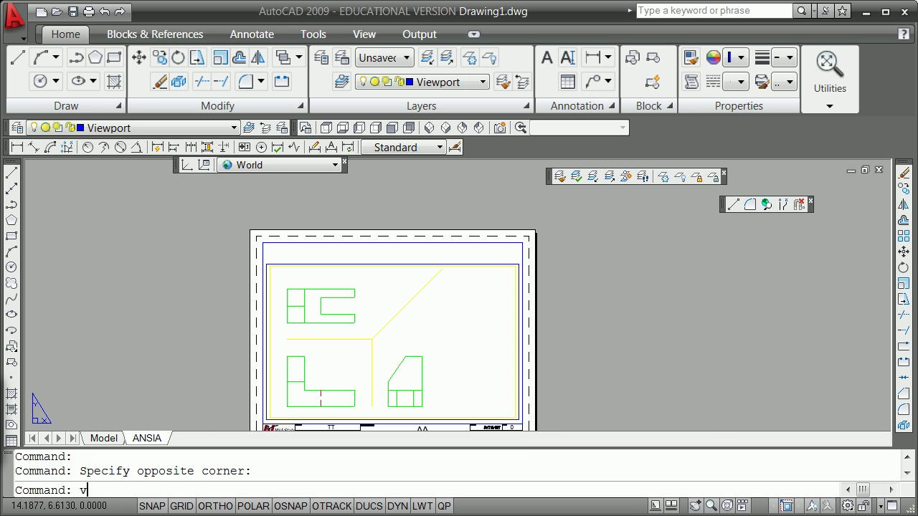
pyautogui.press('Return')
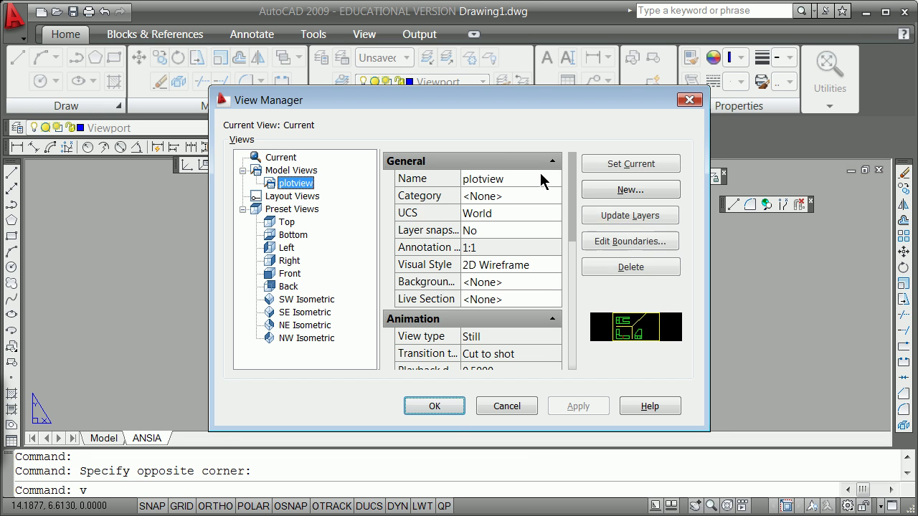
pyautogui.click(606, 166)
pyautogui.click(439, 407)
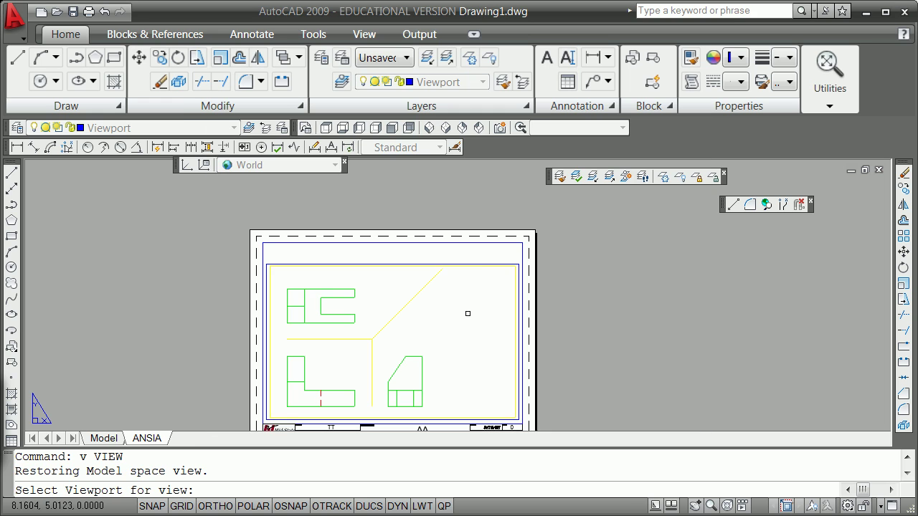
pyautogui.click(488, 266)
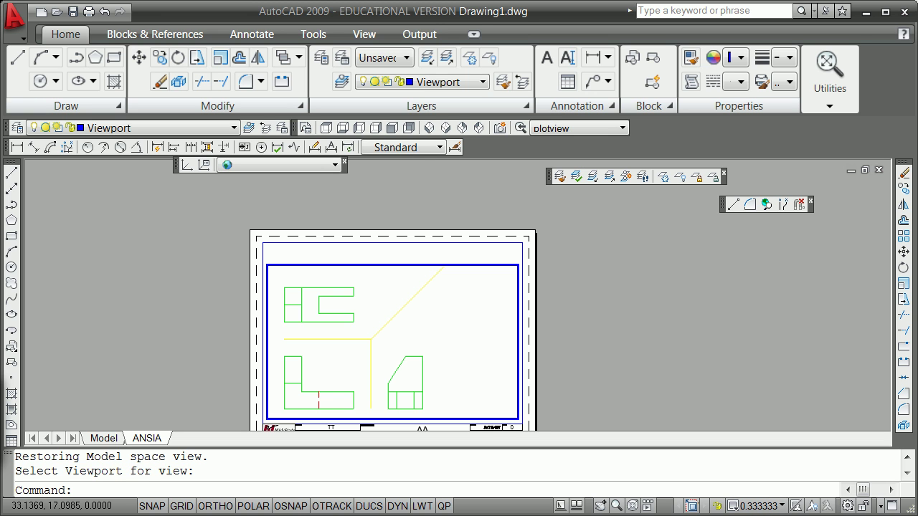
pyautogui.doubleClick(561, 338)
pyautogui.scroll(-2, 562, 339)
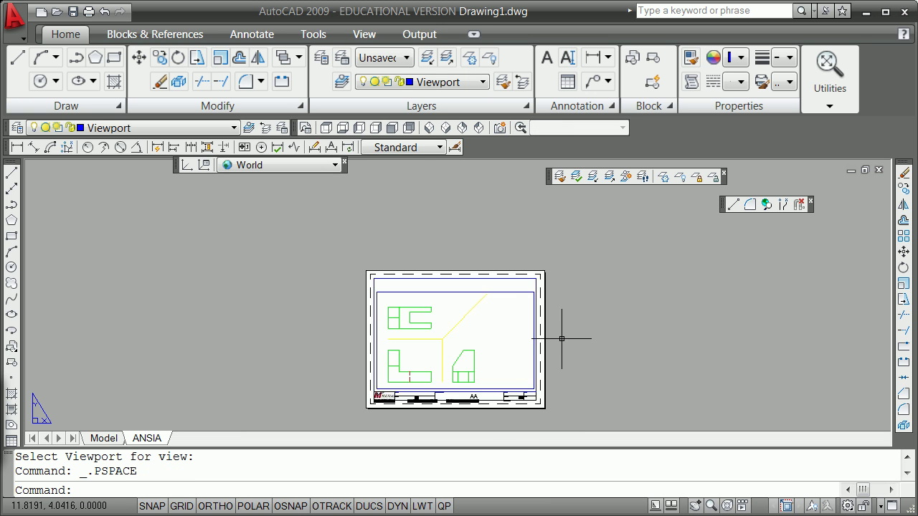
pyautogui.scroll(-2, 554, 343)
pyautogui.scroll(6, 467, 387)
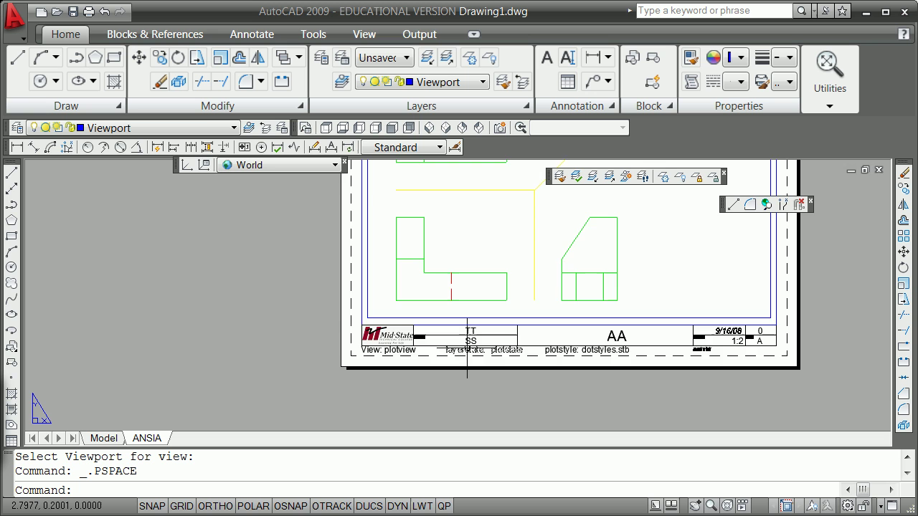
pyautogui.scroll(2, 467, 344)
pyautogui.scroll(-4, 477, 337)
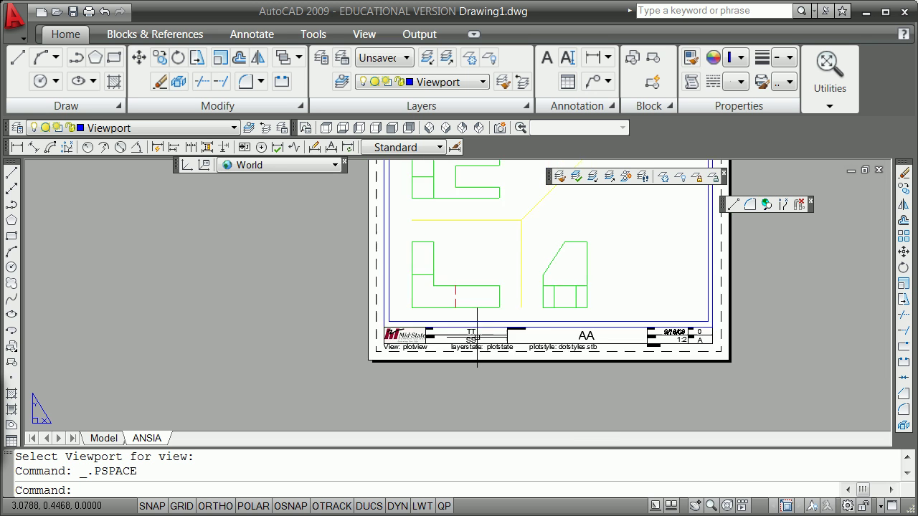
pyautogui.scroll(-4, 477, 337)
pyautogui.scroll(3, 534, 302)
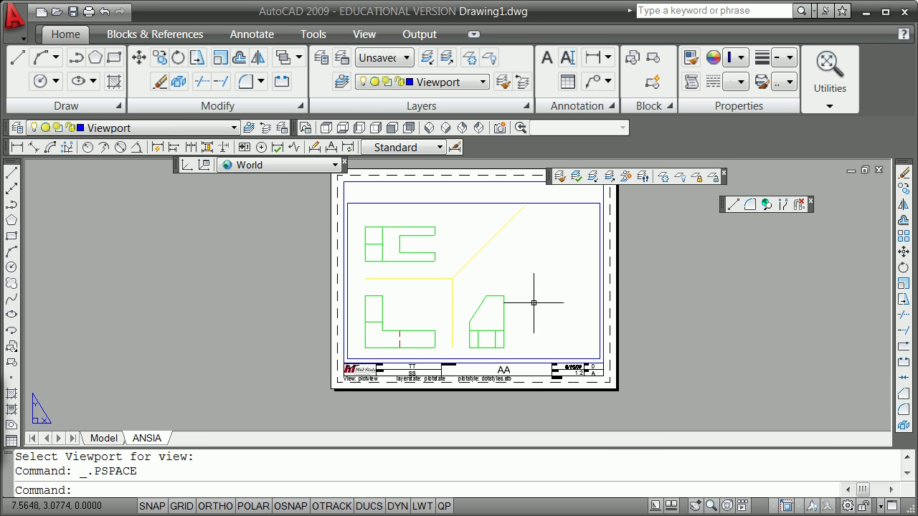
# Step: In DWGPROPS Summary, replace the Author with the drafter's name and the Title with 'Problem 8-3'
pyautogui.write('dwgprops')
pyautogui.press('Return')
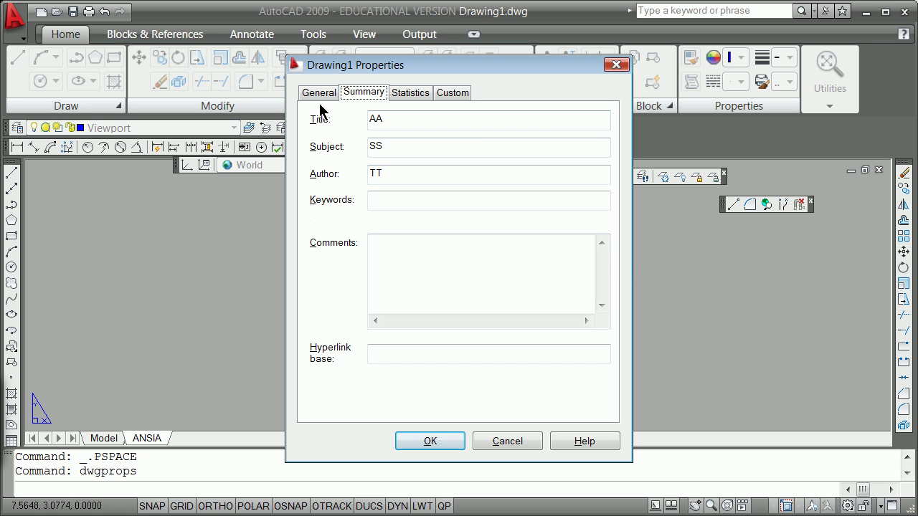
pyautogui.doubleClick(370, 173)
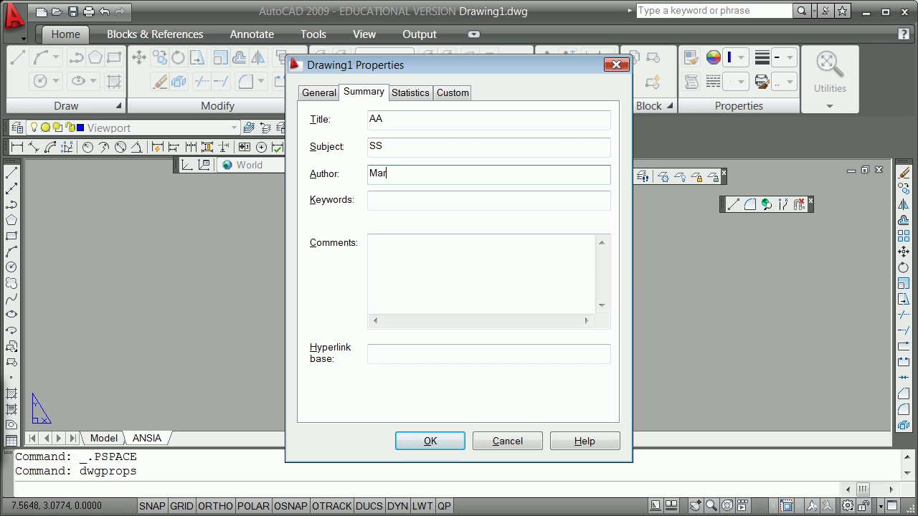
pyautogui.doubleClick(387, 118)
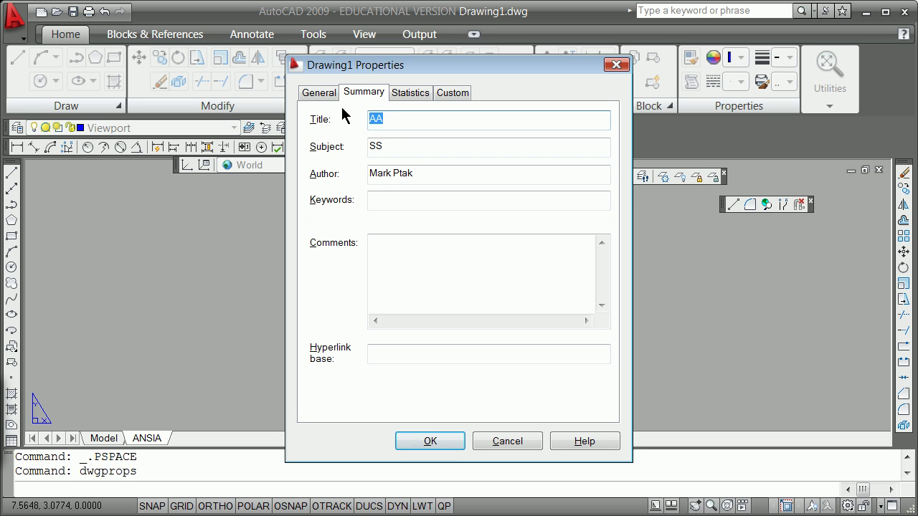
pyautogui.write('Problem 8-3')
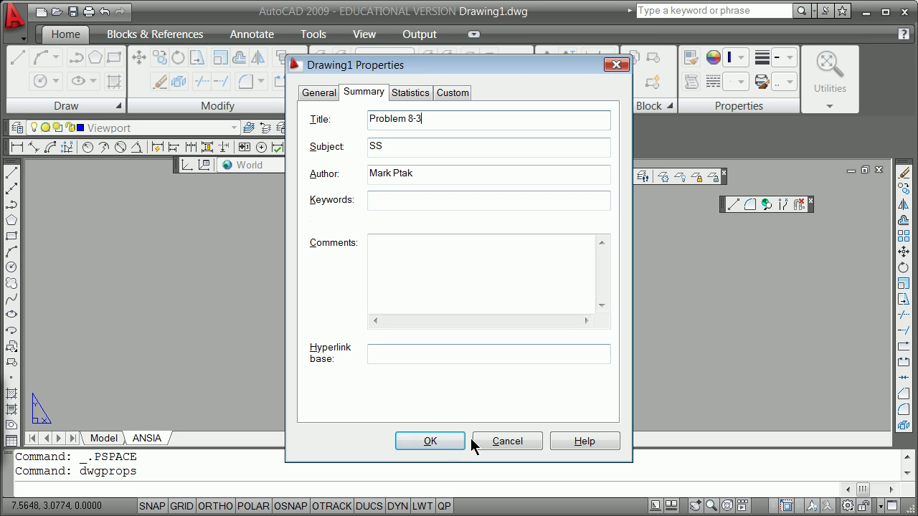
pyautogui.click(459, 442)
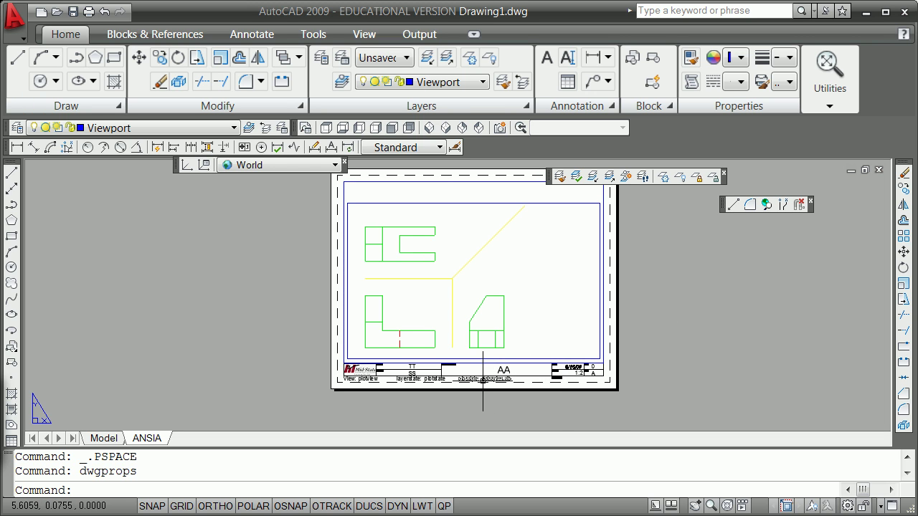
pyautogui.write('plot')
pyautogui.press('Return')
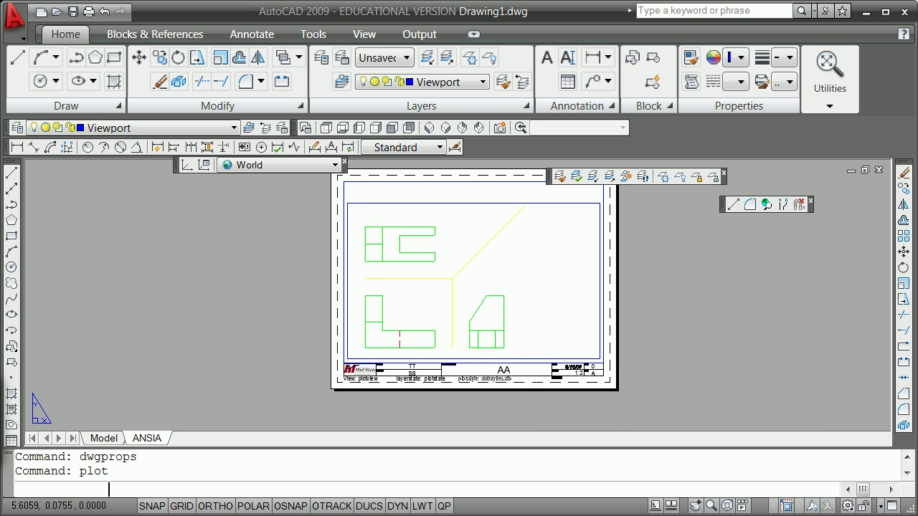